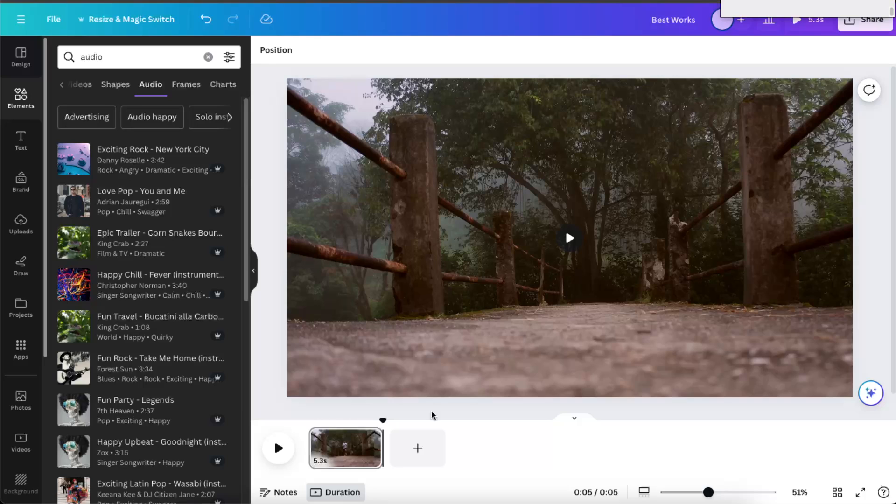
Open the video template library and browse the available templates.
{"action": "left_click", "coordinate": [17, 60]}
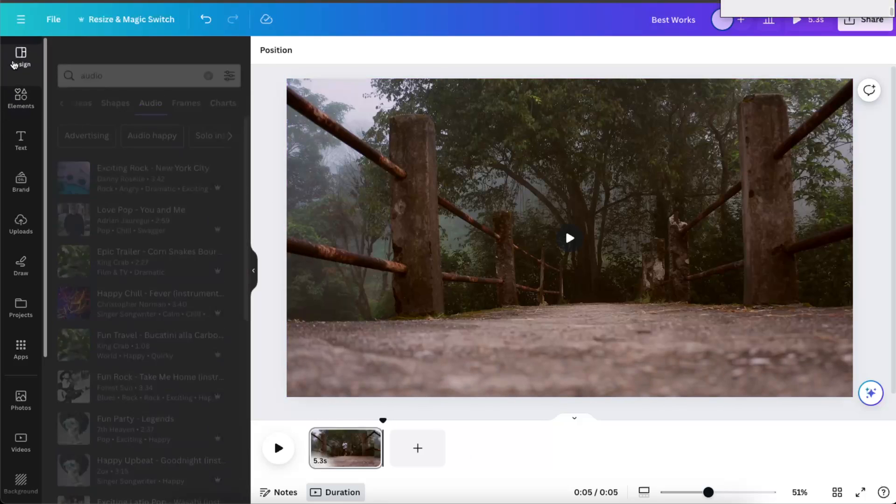
{"action": "left_click", "coordinate": [63, 52]}
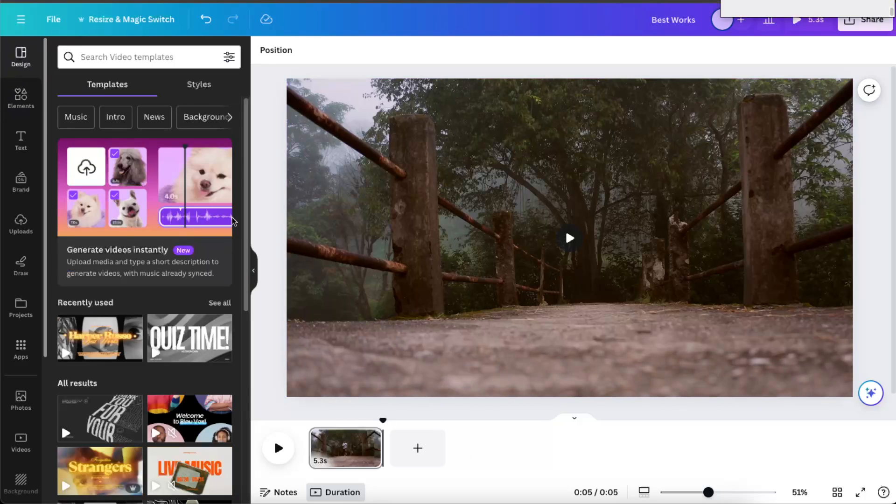
{"action": "scroll", "coordinate": [159, 388], "scroll_direction": "down", "scroll_amount": 5}
{"action": "scroll", "coordinate": [155, 394], "scroll_direction": "down", "scroll_amount": 3}
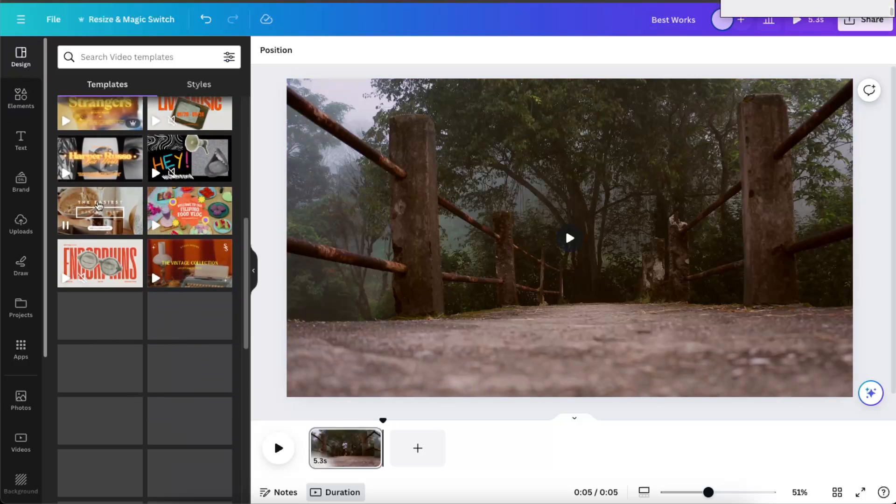
{"action": "scroll", "coordinate": [94, 176], "scroll_direction": "down", "scroll_amount": 2}
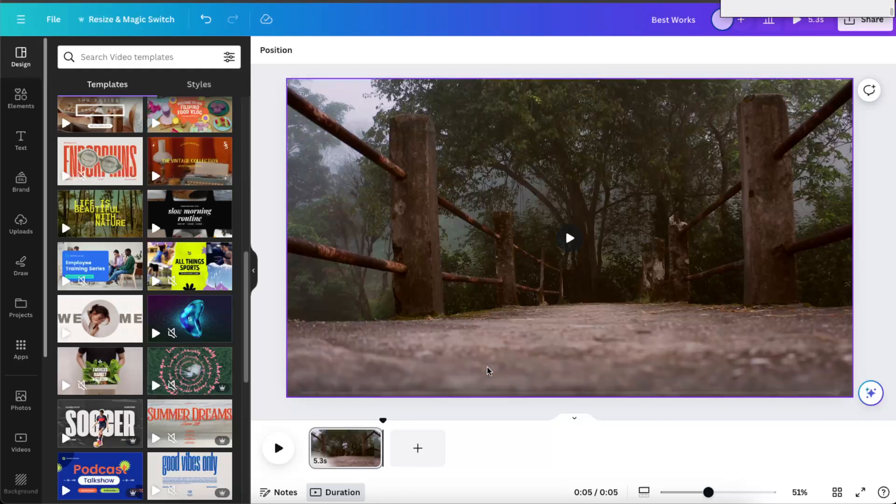
Switch to the CapCut project to view its timeline, and return to the Canva design.
{"action": "left_click", "coordinate": [630, 499]}
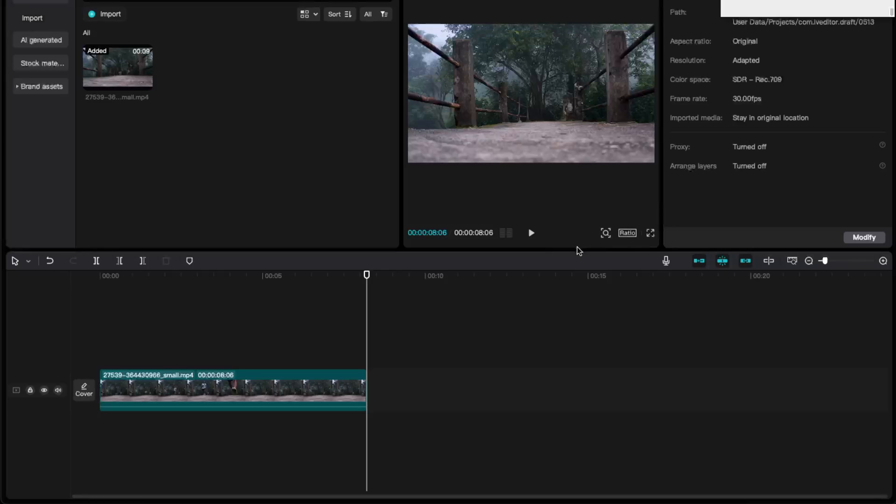
{"action": "left_click", "coordinate": [401, 501]}
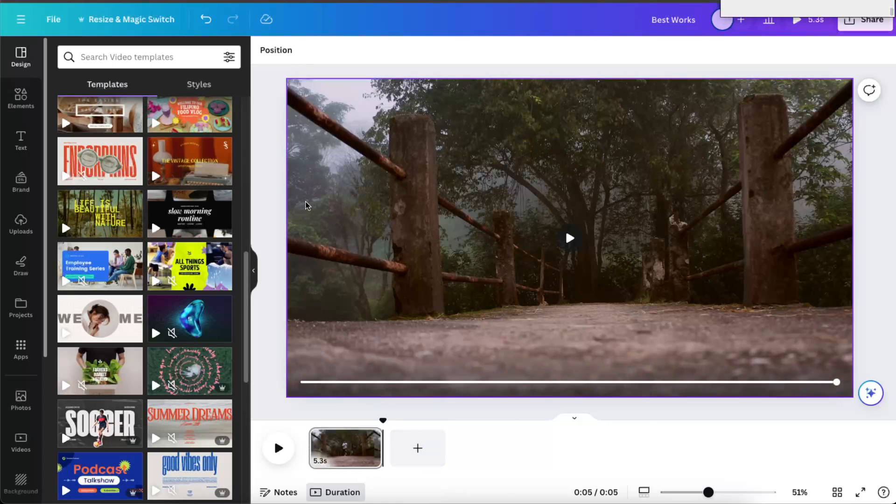
{"action": "left_click", "coordinate": [466, 176]}
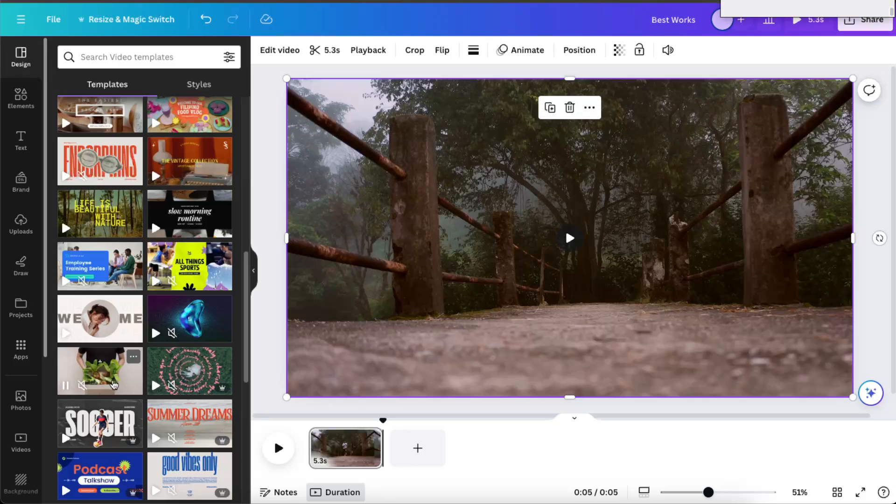
Add a second page and apply the "ENDORPHINS" page of the Beige and Red Retro Music YouTube Intro Video template.
{"action": "left_click", "coordinate": [439, 451]}
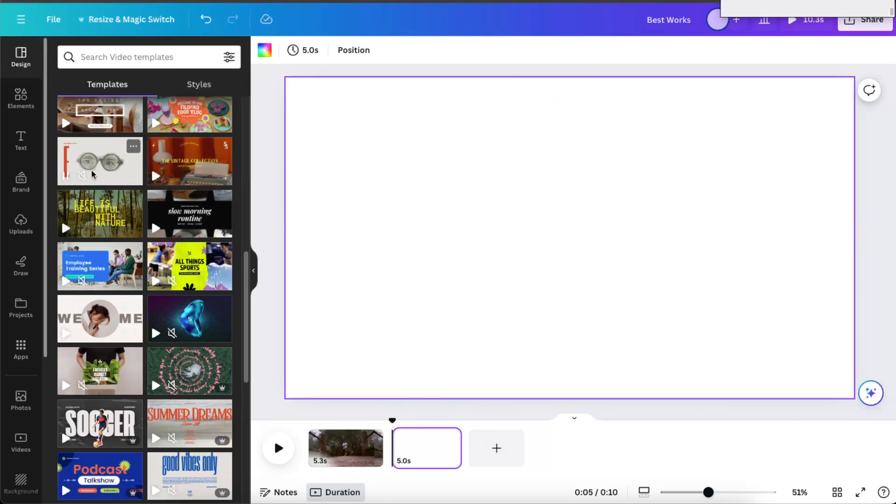
{"action": "left_click", "coordinate": [104, 166]}
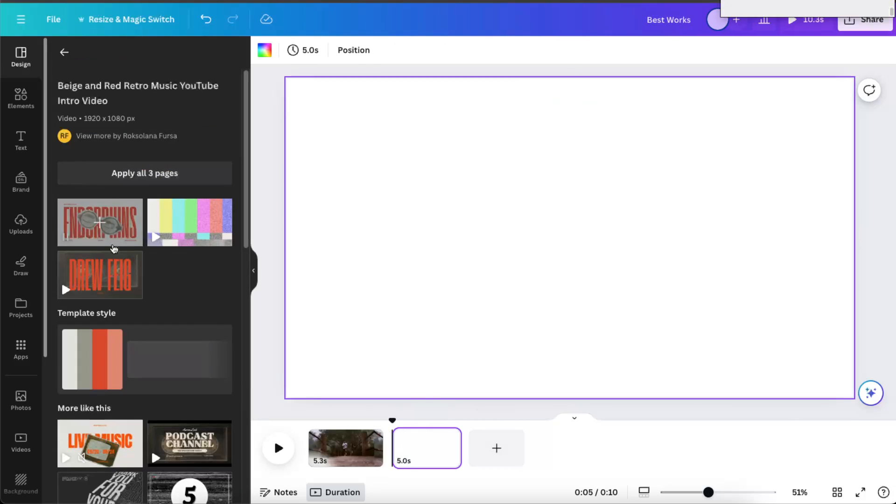
{"action": "left_click", "coordinate": [110, 240]}
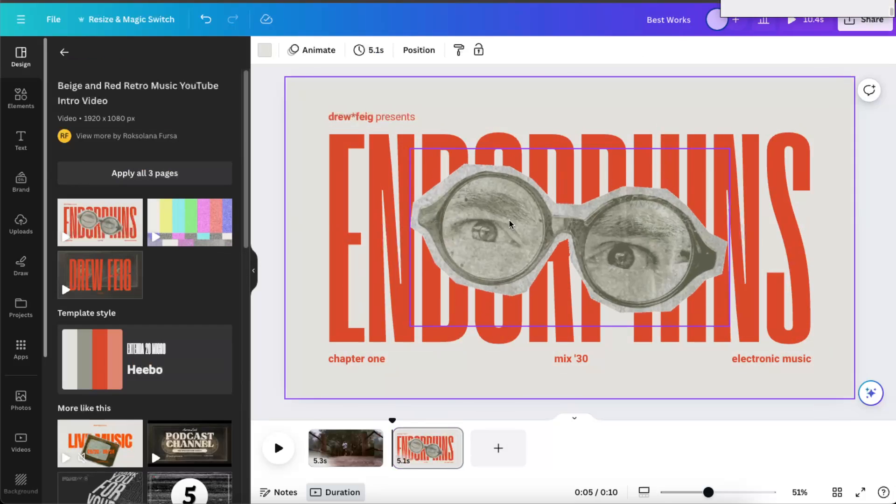
Place the bridge running video full-page on the second page and send it to the back behind the template elements.
{"action": "left_click", "coordinate": [521, 229]}
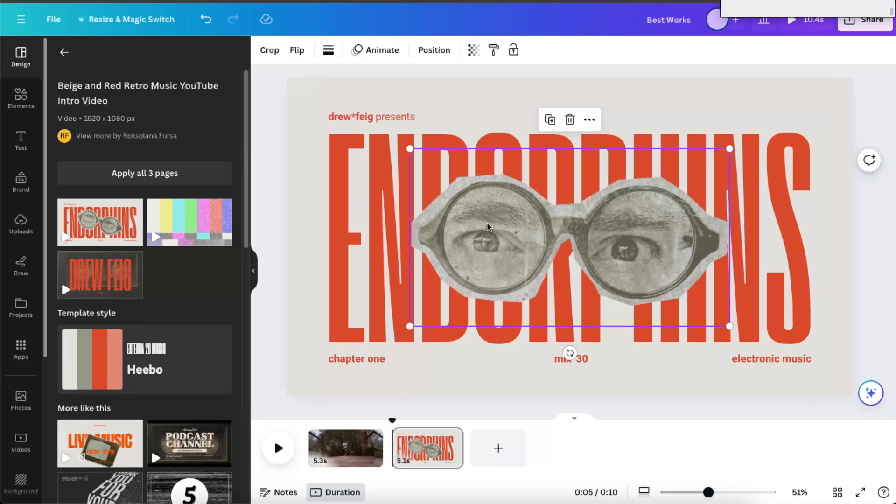
{"action": "left_click", "coordinate": [288, 200]}
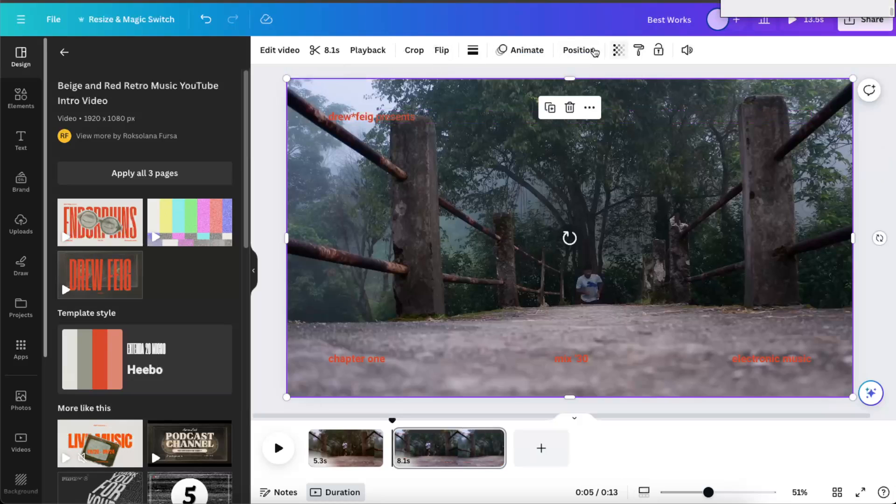
{"action": "left_click", "coordinate": [602, 50]}
{"action": "left_click", "coordinate": [183, 103]}
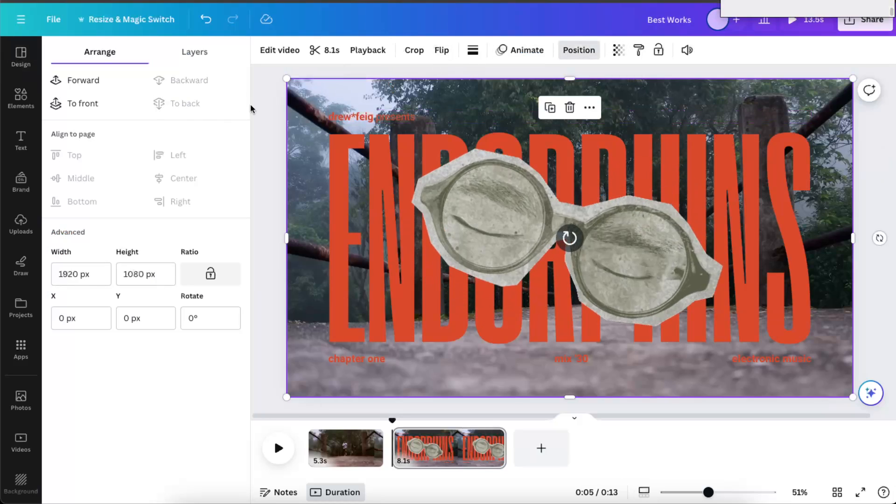
{"action": "left_click", "coordinate": [863, 266]}
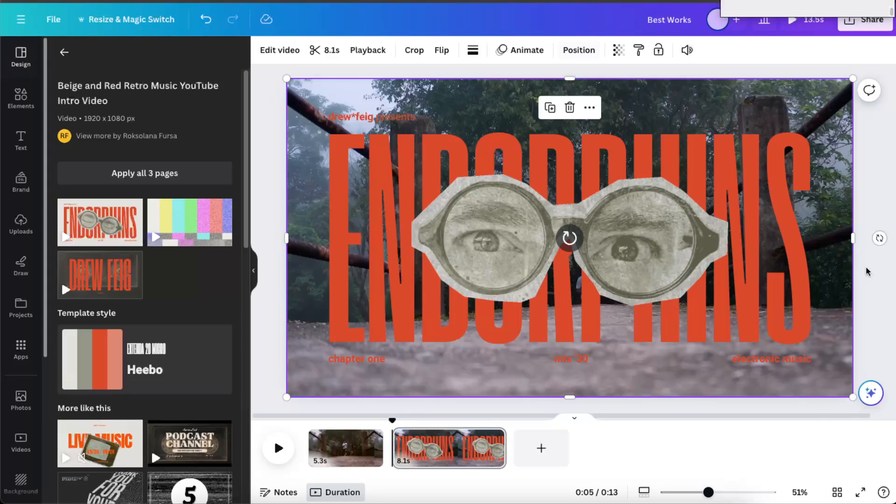
Delete the eyeglasses graphic from the second page.
{"action": "left_click", "coordinate": [871, 313]}
{"action": "left_click", "coordinate": [700, 224]}
{"action": "key", "text": "Delete"}
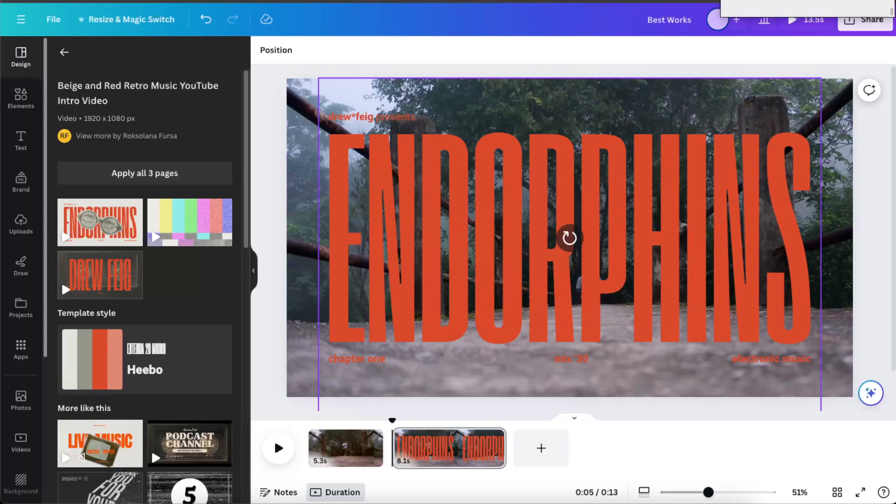
Replace the large "ENDORPHINS" headline text on the second page with "RUNNING".
{"action": "left_click", "coordinate": [565, 238]}
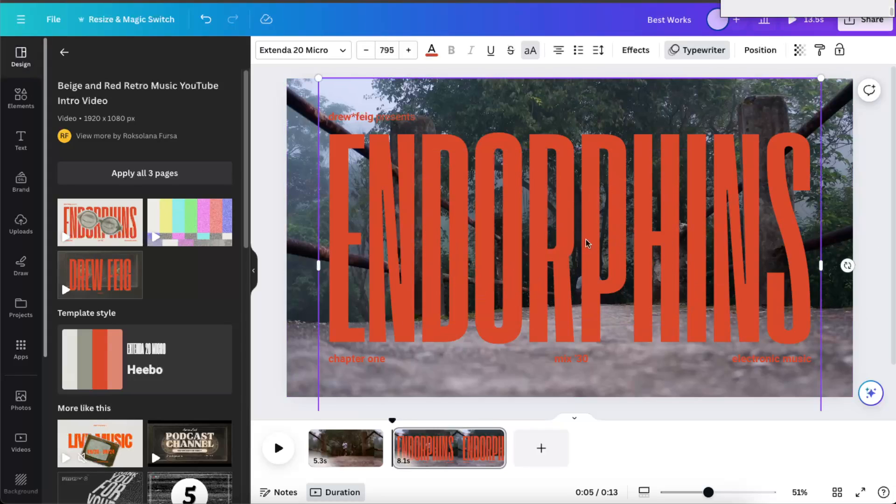
{"action": "double_click", "coordinate": [661, 239]}
{"action": "key", "text": "Escape"}
{"action": "double_click", "coordinate": [565, 280]}
{"action": "type", "text": "RUNNING"}
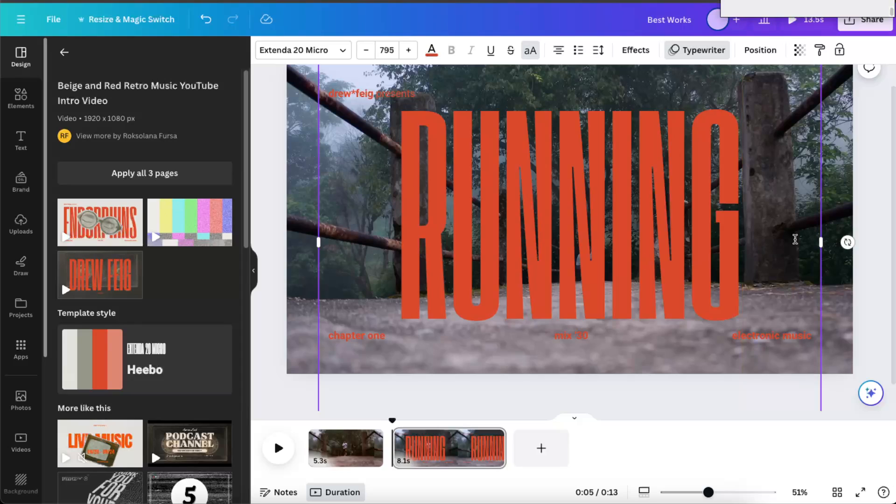
{"action": "key", "text": "Escape"}
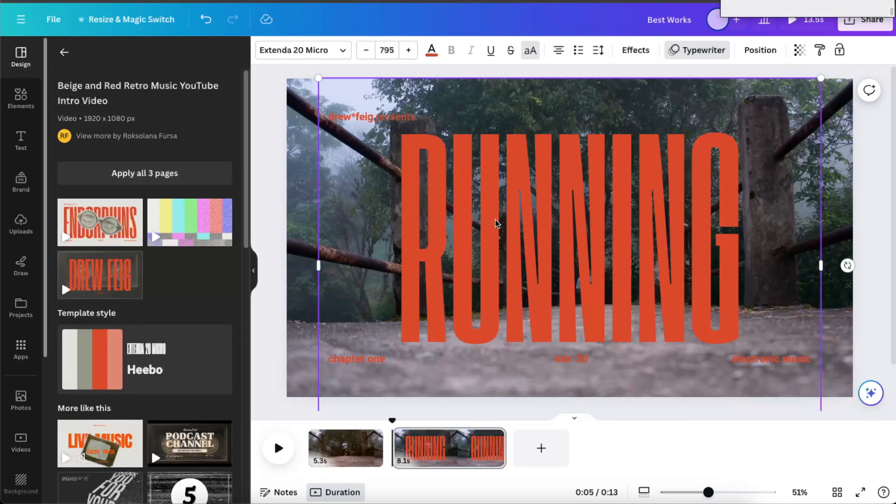
{"action": "left_click", "coordinate": [359, 118]}
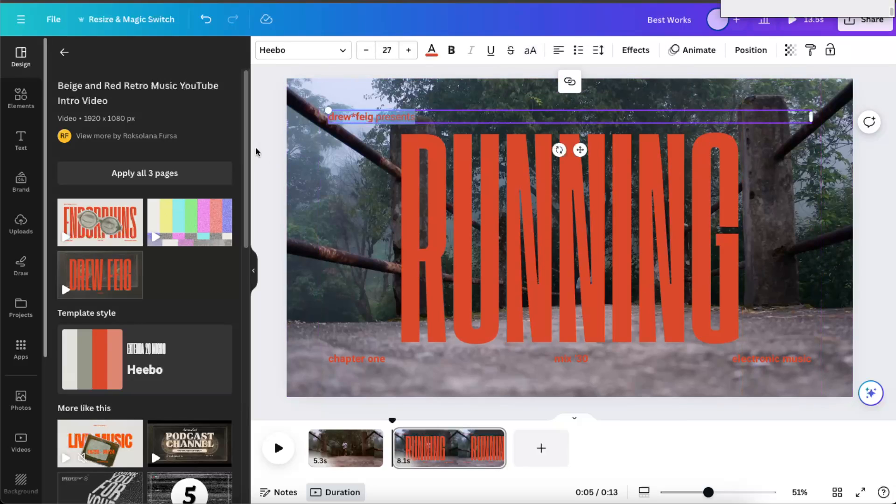
{"action": "left_click", "coordinate": [273, 148]}
Remove the Typewriter animation from the "RUNNING" headline.
{"action": "left_click", "coordinate": [492, 248]}
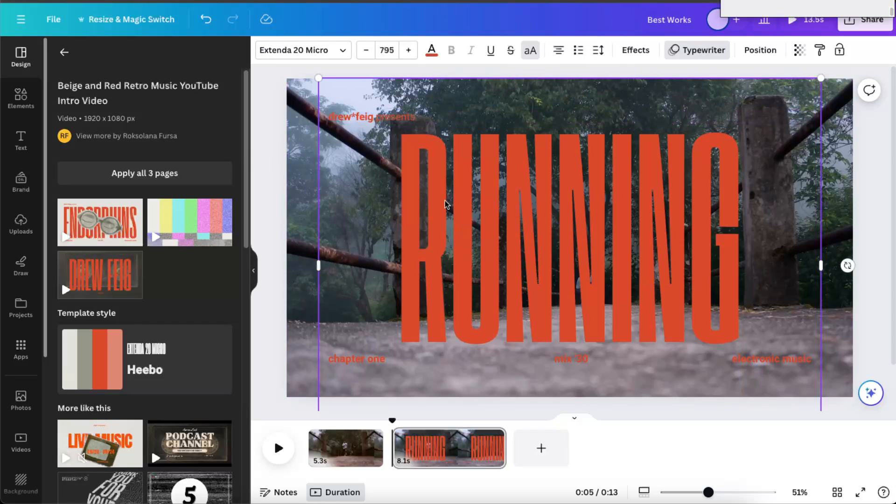
{"action": "left_click", "coordinate": [709, 50]}
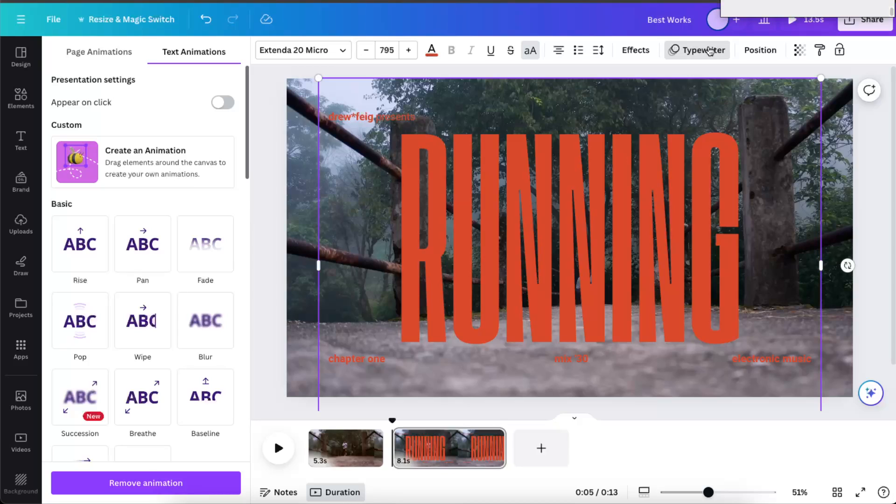
{"action": "left_click", "coordinate": [179, 482]}
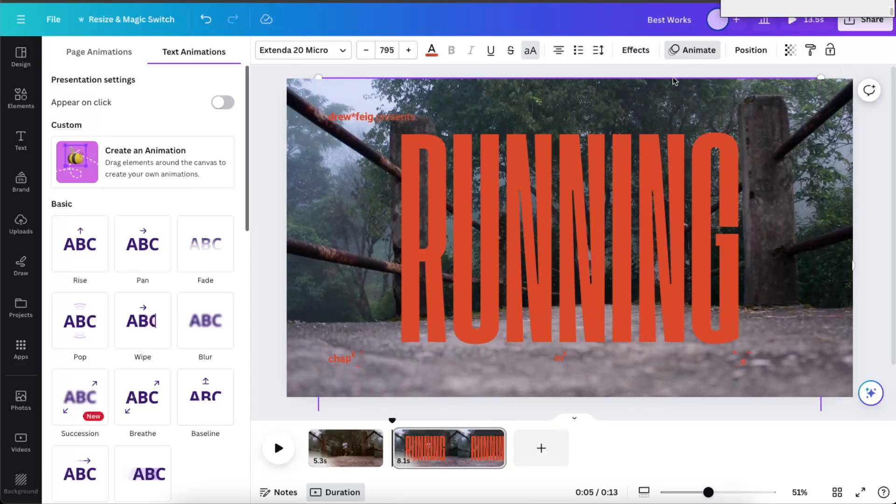
Apply the Succession text animation to the "RUNNING" headline.
{"action": "scroll", "coordinate": [159, 224], "scroll_direction": "down", "scroll_amount": 2}
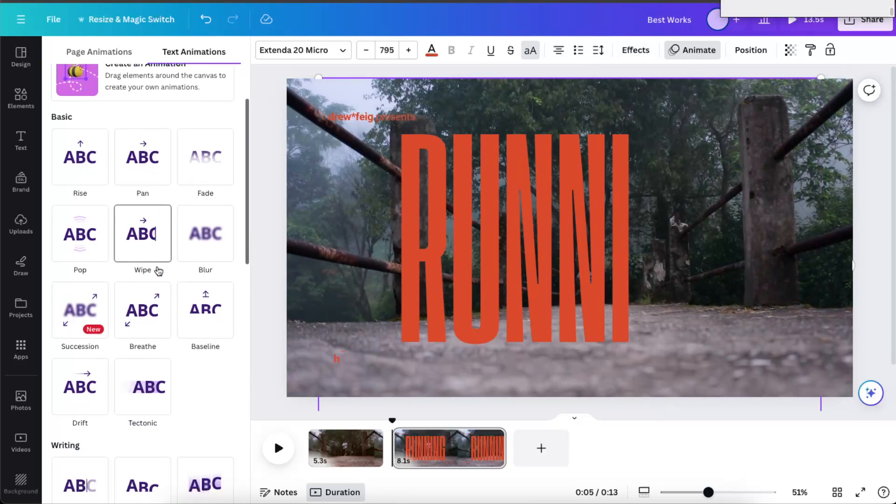
{"action": "scroll", "coordinate": [159, 271], "scroll_direction": "down", "scroll_amount": 1}
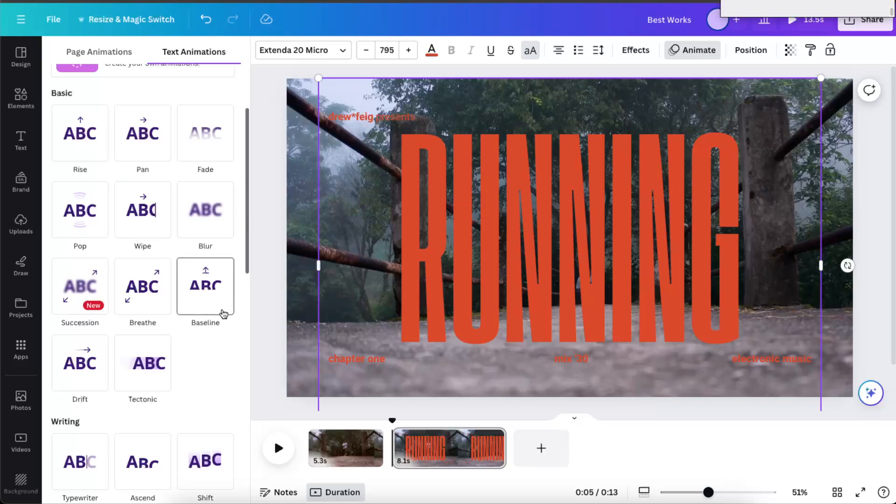
{"action": "scroll", "coordinate": [219, 311], "scroll_direction": "down", "scroll_amount": 3}
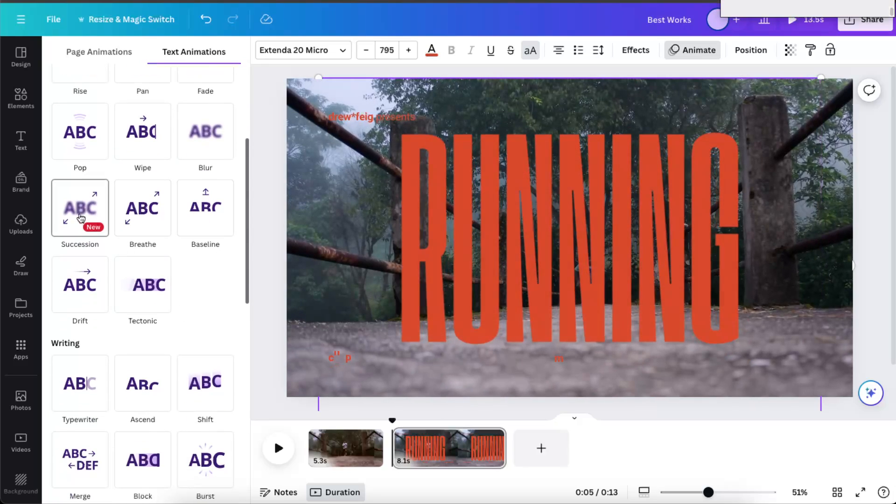
{"action": "left_click", "coordinate": [80, 217]}
{"action": "scroll", "coordinate": [148, 370], "scroll_direction": "down", "scroll_amount": 3}
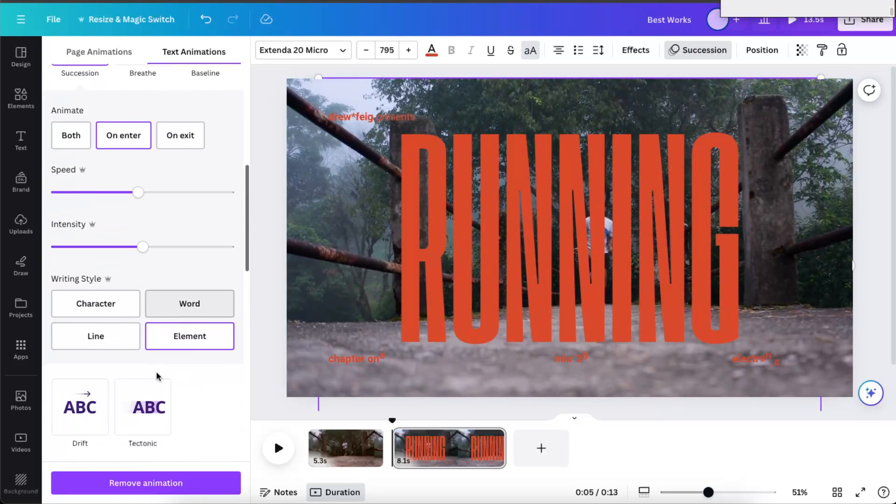
{"action": "scroll", "coordinate": [88, 207], "scroll_direction": "up", "scroll_amount": 1}
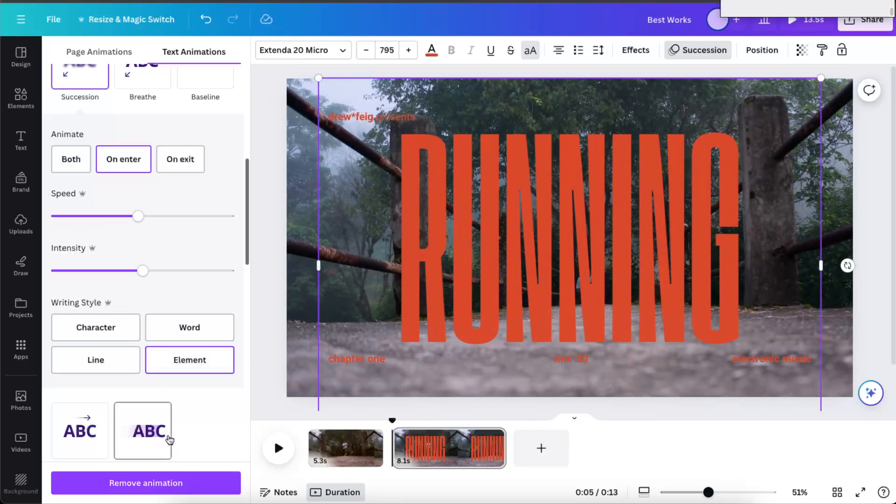
{"action": "scroll", "coordinate": [210, 401], "scroll_direction": "up", "scroll_amount": 7}
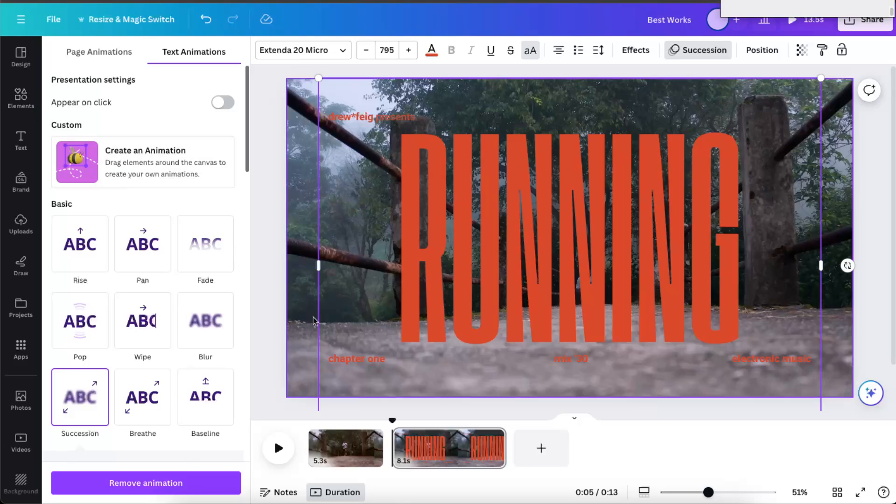
{"action": "left_click", "coordinate": [272, 388]}
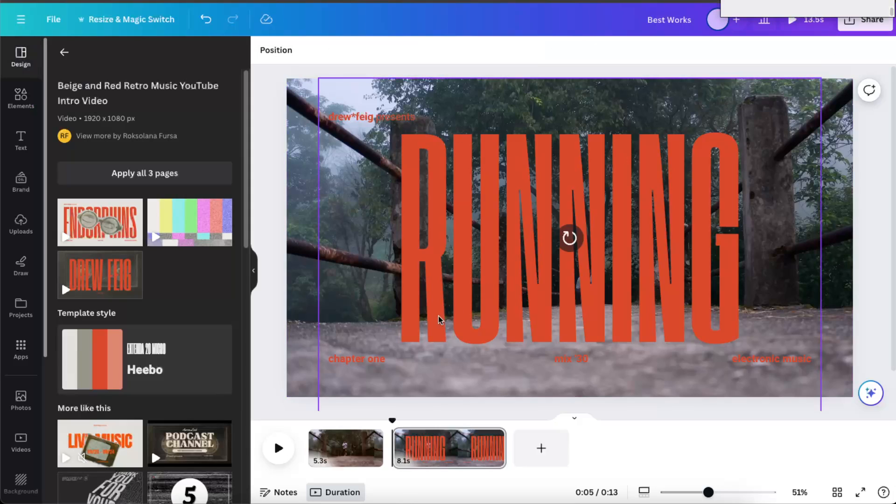
Extend the first page's clip on the timeline to 8.1 s.
{"action": "left_click", "coordinate": [348, 448]}
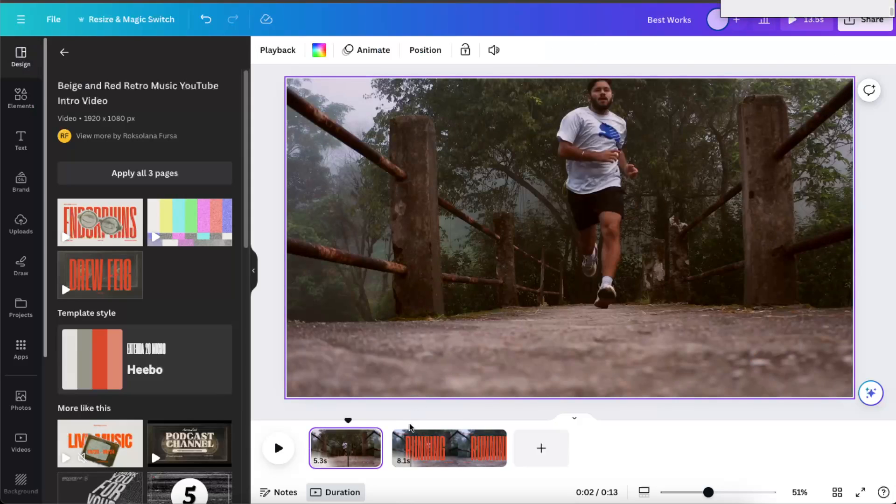
{"action": "left_click_drag", "start_coordinate": [383, 448], "coordinate": [422, 448]}
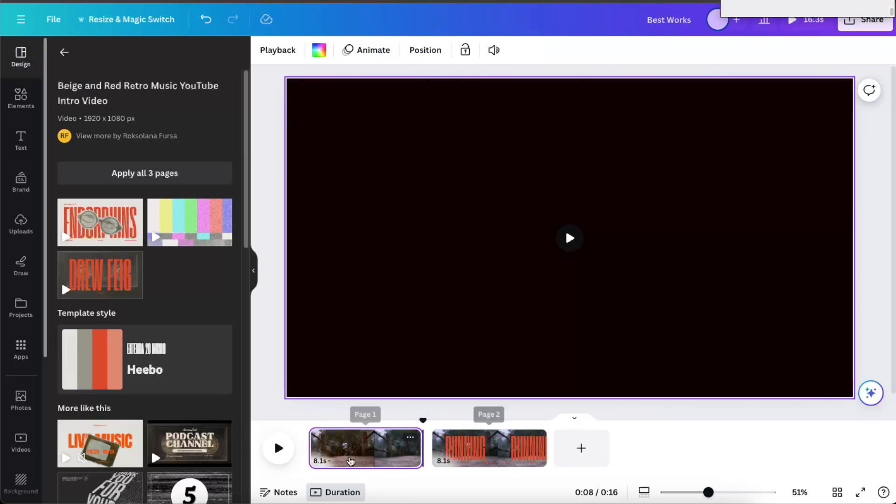
{"action": "mouse_move", "coordinate": [423, 447]}
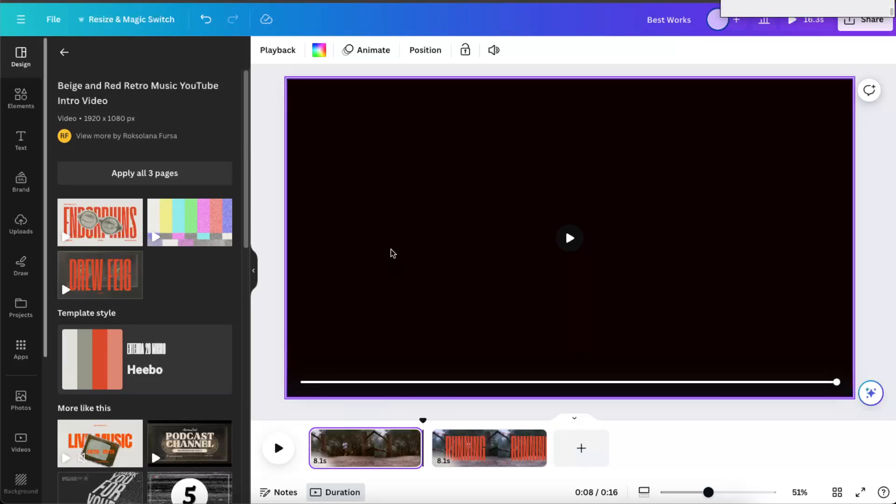
{"action": "mouse_move", "coordinate": [414, 447]}
{"action": "left_mouse_down"}
{"action": "mouse_move", "coordinate": [421, 459]}
{"action": "mouse_move", "coordinate": [380, 455]}
{"action": "mouse_move", "coordinate": [422, 458]}
{"action": "left_mouse_up"}
Move the playhead near the start of the first page and search the elements for "butterfly".
{"action": "left_click", "coordinate": [344, 455]}
{"action": "left_click", "coordinate": [322, 451]}
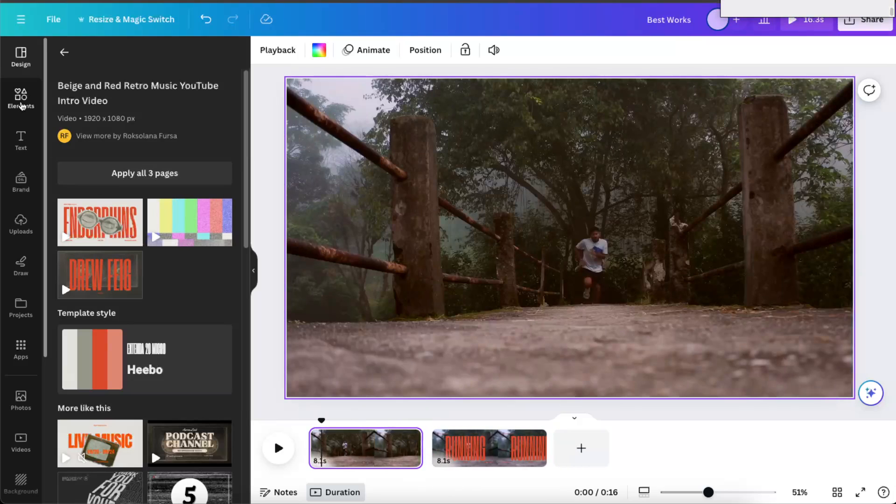
{"action": "left_click", "coordinate": [21, 103]}
{"action": "double_click", "coordinate": [109, 57]}
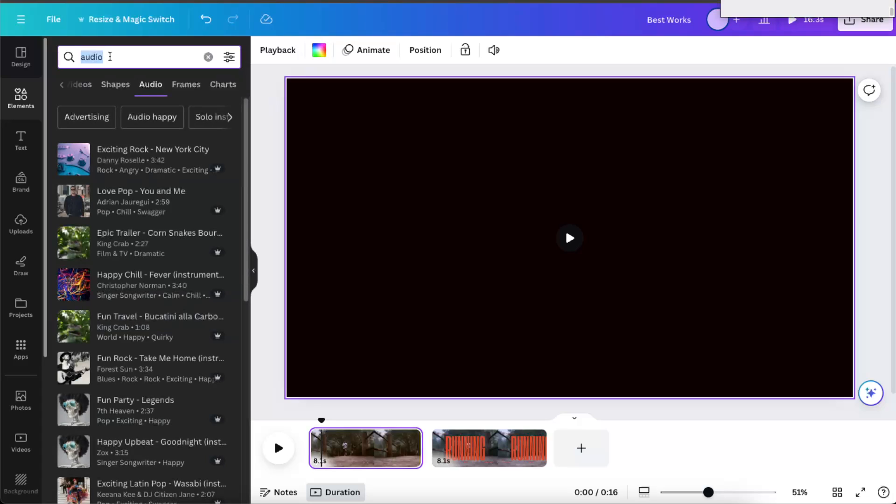
{"action": "type", "text": "butt"}
{"action": "left_click", "coordinate": [124, 115]}
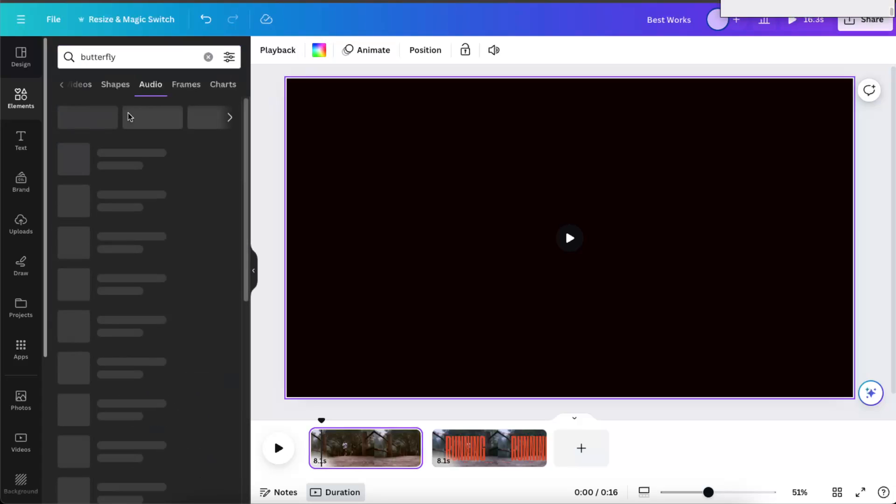
Add the glowing white butterfly graphic to the first page, enlarge it, and place it at the upper-right corner of the scene.
{"action": "left_click", "coordinate": [86, 89]}
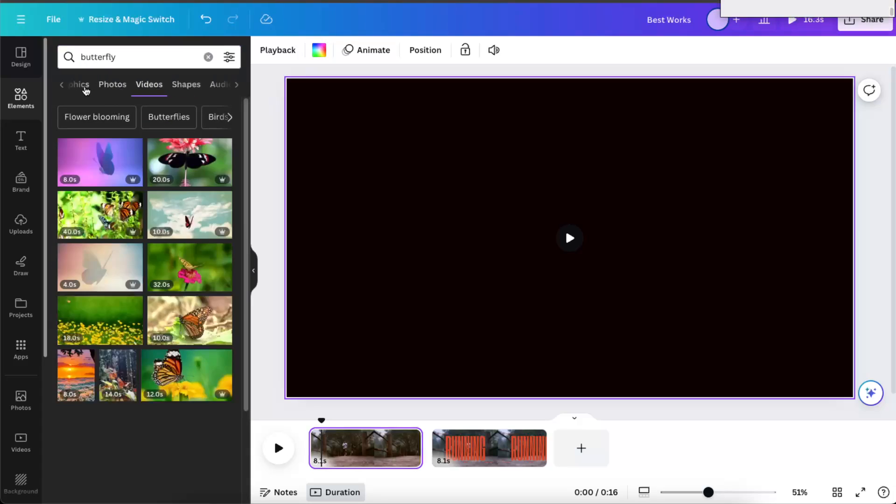
{"action": "left_click", "coordinate": [90, 86]}
{"action": "left_click", "coordinate": [84, 175]}
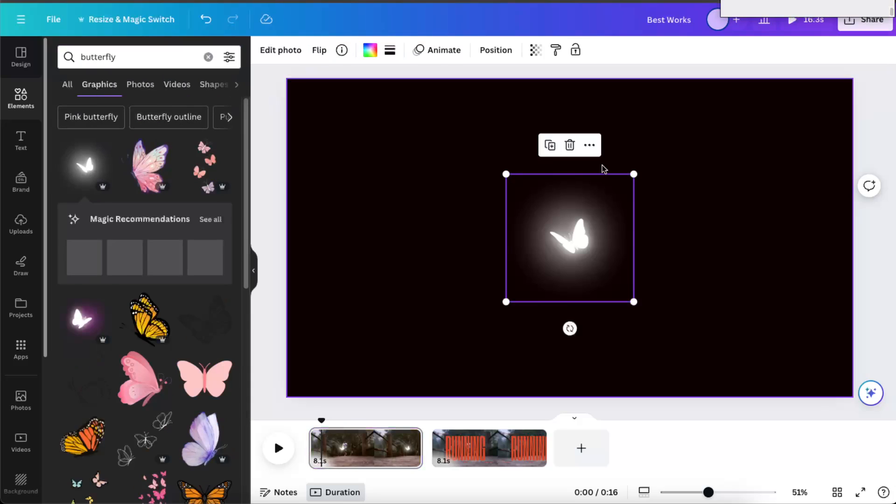
{"action": "left_click_drag", "start_coordinate": [631, 176], "coordinate": [751, 153]}
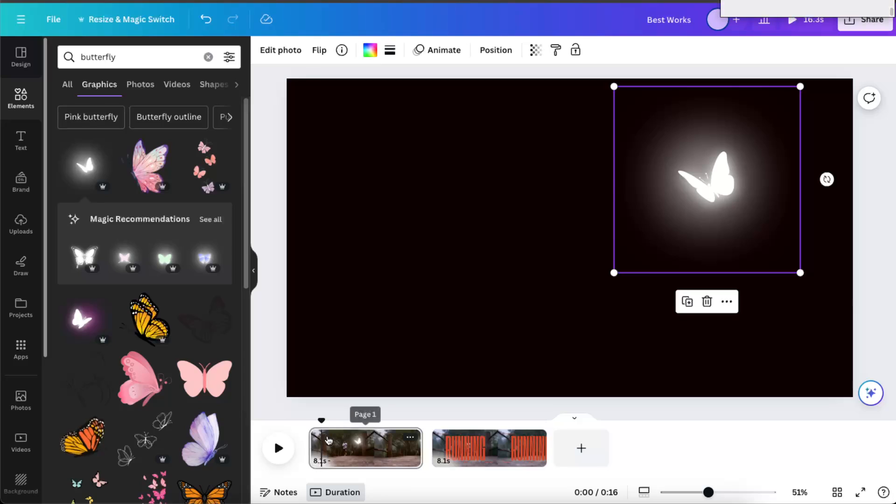
{"action": "left_click_drag", "start_coordinate": [322, 422], "coordinate": [327, 421]}
{"action": "left_click_drag", "start_coordinate": [703, 184], "coordinate": [762, 152]}
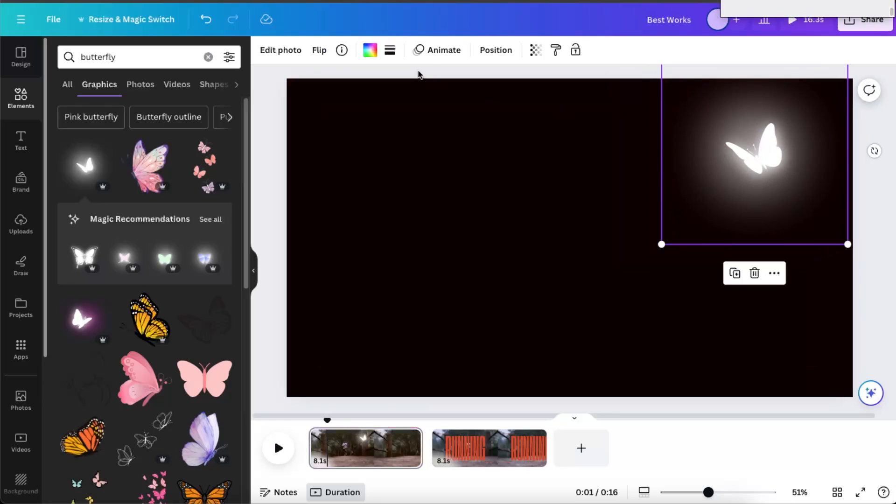
Create a custom animation for the butterfly with a freehand looping path that sweeps across the page.
{"action": "left_click", "coordinate": [424, 52]}
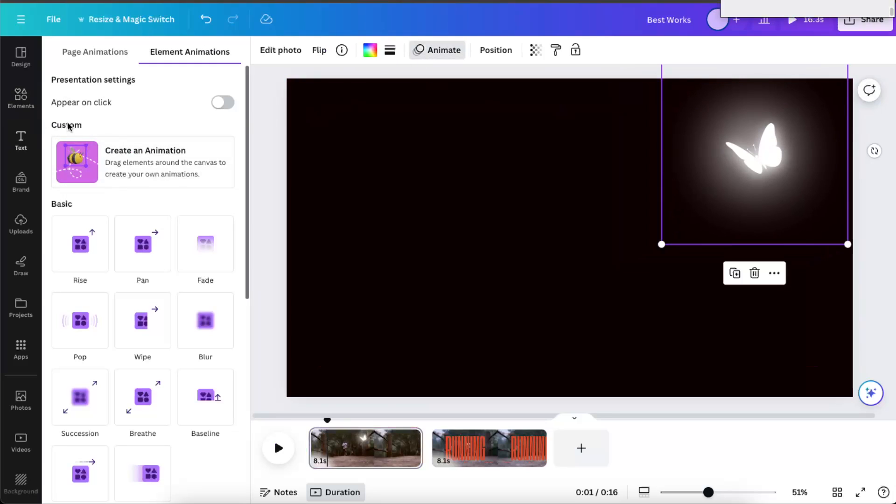
{"action": "left_click", "coordinate": [176, 166]}
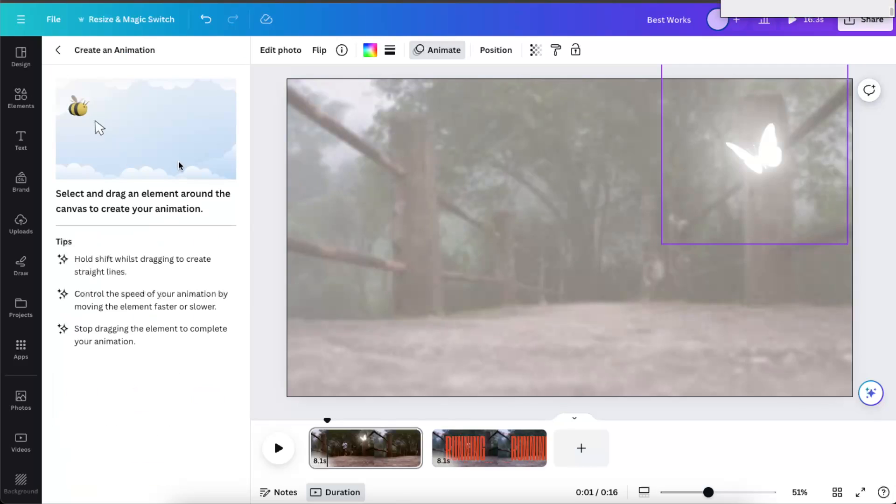
{"action": "mouse_move", "coordinate": [770, 158]}
{"action": "left_mouse_down"}
{"action": "mouse_move", "coordinate": [731, 143]}
{"action": "mouse_move", "coordinate": [697, 213]}
{"action": "mouse_move", "coordinate": [617, 216]}
{"action": "mouse_move", "coordinate": [577, 148]}
{"action": "mouse_move", "coordinate": [479, 130]}
{"action": "mouse_move", "coordinate": [423, 178]}
{"action": "mouse_move", "coordinate": [414, 227]}
{"action": "mouse_move", "coordinate": [346, 289]}
{"action": "mouse_move", "coordinate": [260, 219]}
{"action": "mouse_move", "coordinate": [417, 224]}
{"action": "mouse_move", "coordinate": [571, 311]}
{"action": "mouse_move", "coordinate": [747, 343]}
{"action": "mouse_move", "coordinate": [853, 250]}
{"action": "mouse_move", "coordinate": [716, 248]}
{"action": "mouse_move", "coordinate": [553, 330]}
{"action": "mouse_move", "coordinate": [364, 364]}
{"action": "left_mouse_up"}
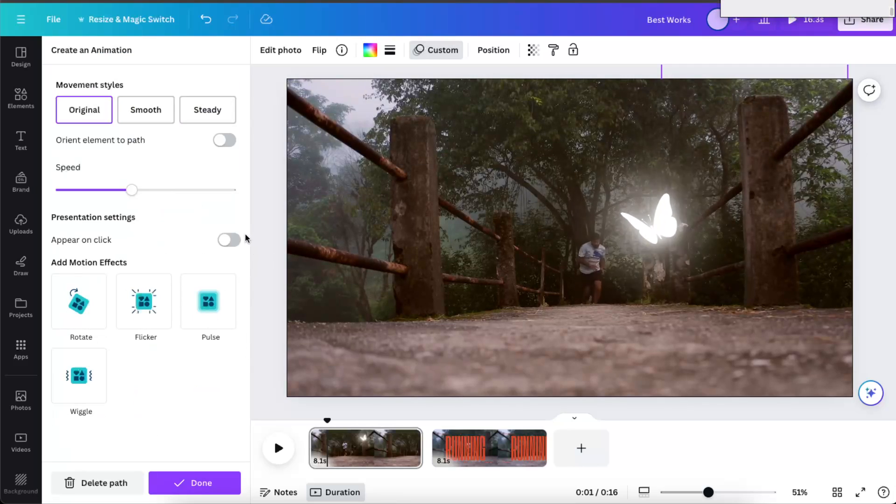
Set the butterfly path to Smooth, orient the element to the path, add the Flicker effect, and preview the animation.
{"action": "left_click", "coordinate": [137, 115]}
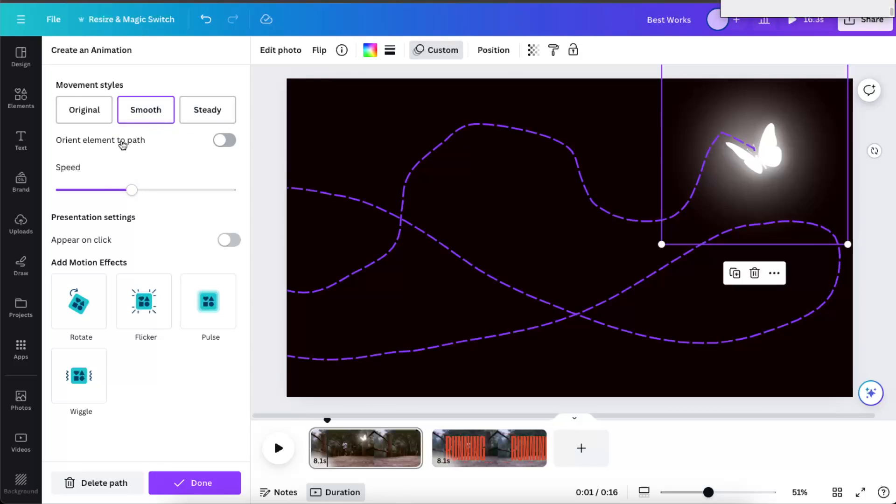
{"action": "left_click", "coordinate": [224, 141]}
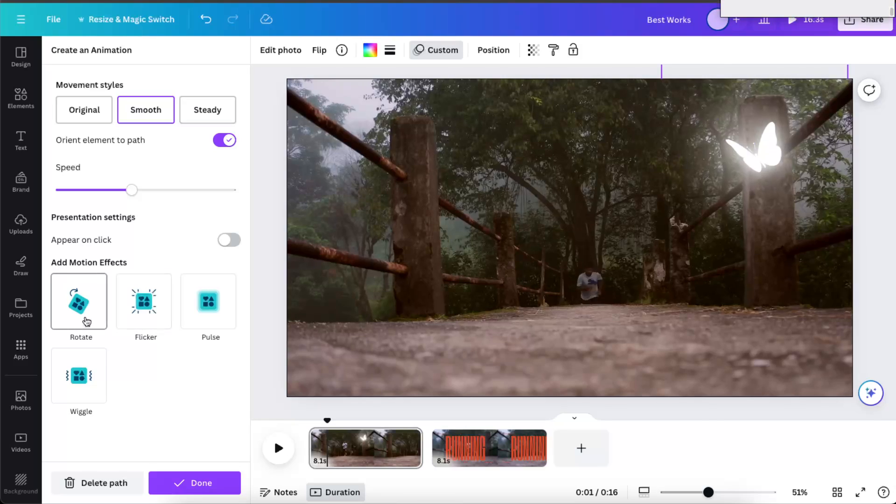
{"action": "left_click", "coordinate": [150, 321]}
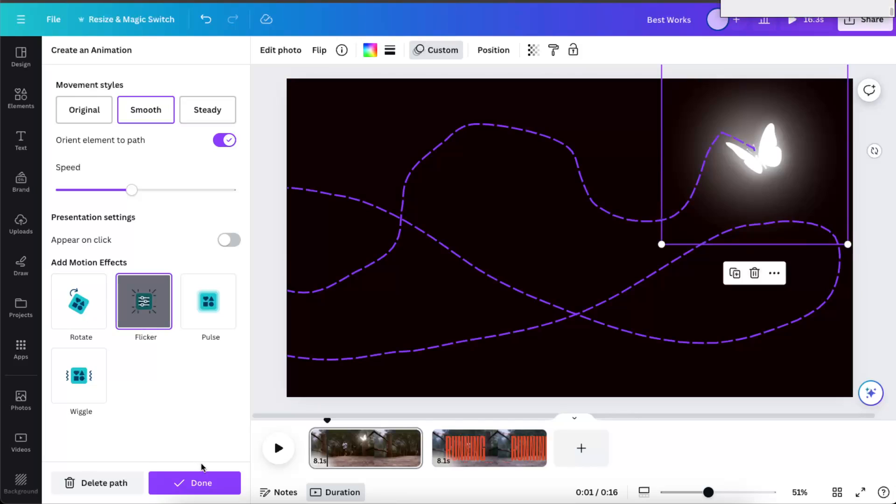
{"action": "left_click", "coordinate": [201, 483]}
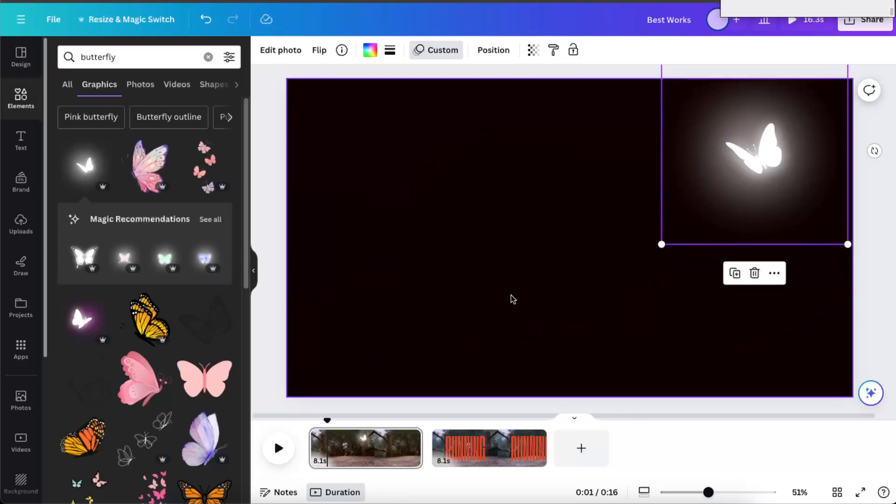
{"action": "left_click", "coordinate": [279, 451]}
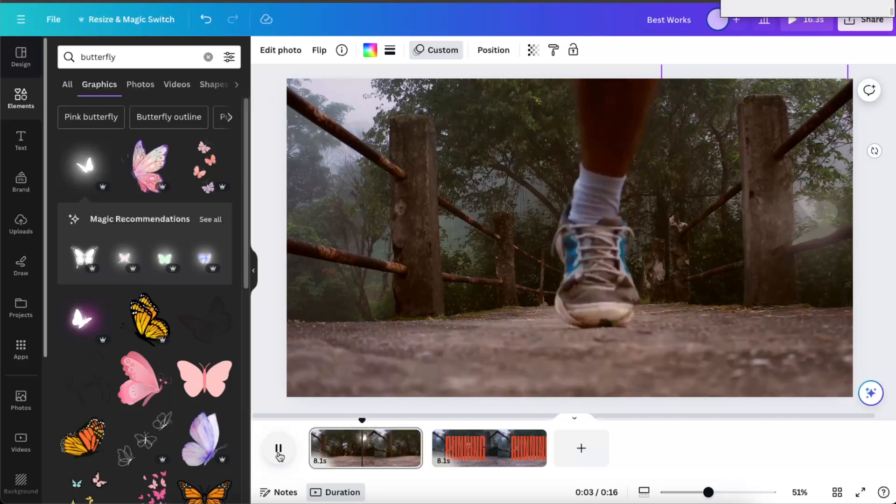
{"action": "left_click", "coordinate": [278, 450]}
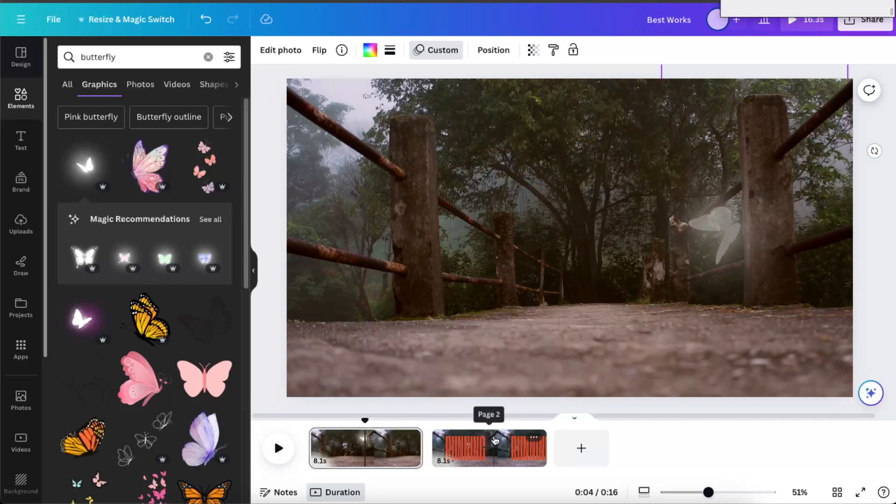
Select the "RUNNING" headline on the second page and look through the Canva apps, clearing the "animate" search.
{"action": "left_click", "coordinate": [494, 441]}
{"action": "left_click", "coordinate": [566, 256]}
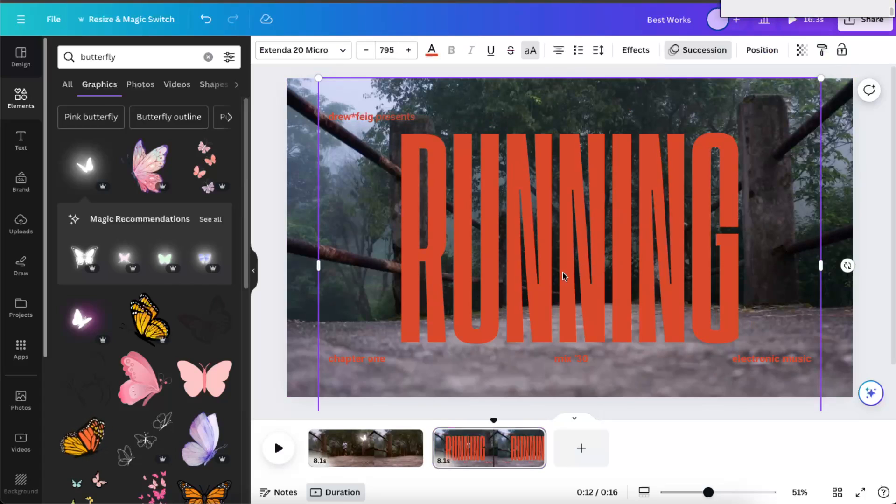
{"action": "left_click", "coordinate": [21, 350]}
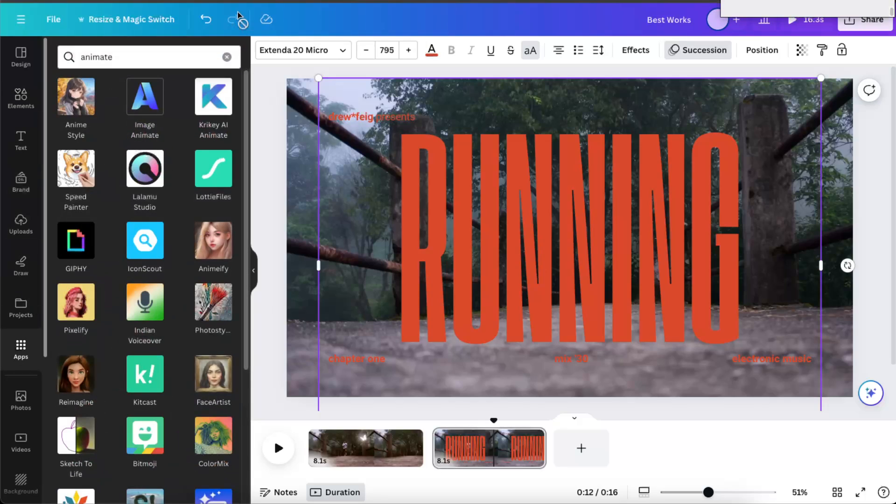
{"action": "left_click", "coordinate": [228, 56]}
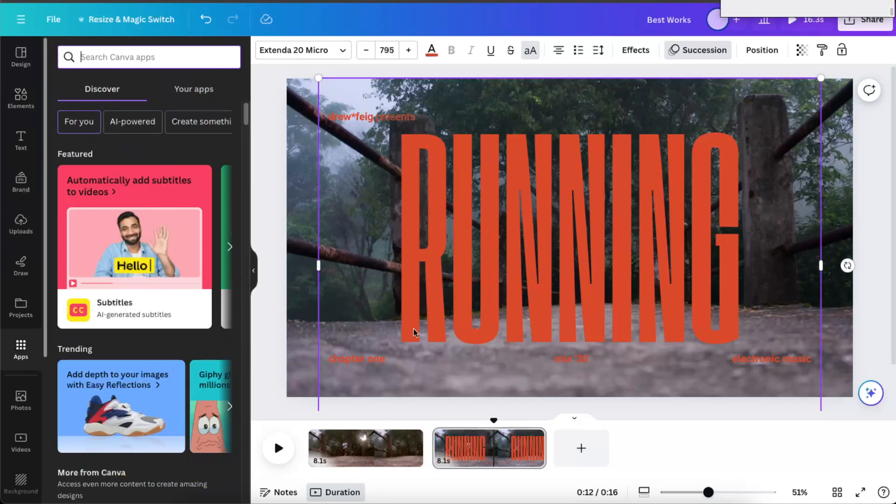
{"action": "left_click", "coordinate": [345, 460]}
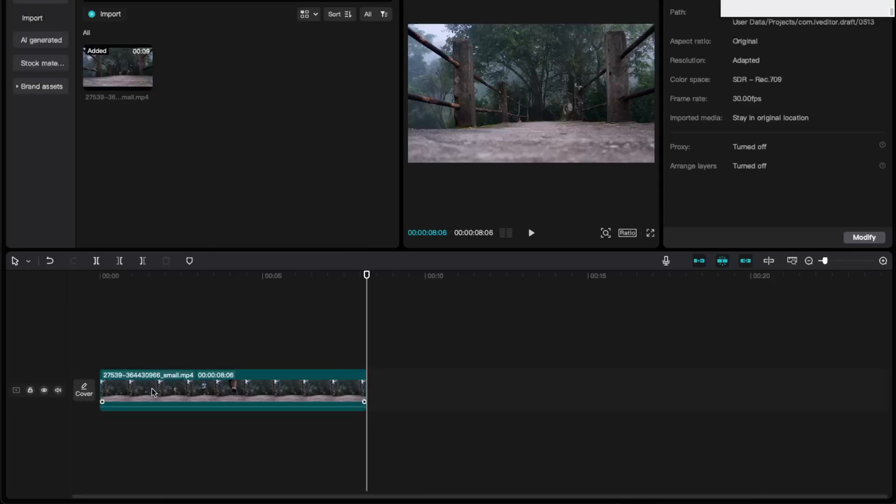
Switch to CapCut and add a Transform keyframe to the running clip at 00:00:00:15.
{"action": "left_click_drag", "start_coordinate": [366, 334], "coordinate": [119, 330]}
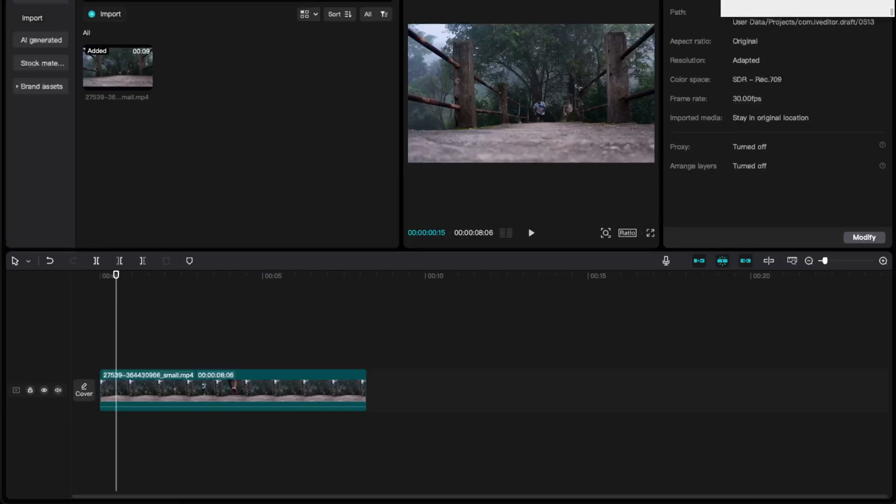
{"action": "left_click", "coordinate": [167, 388]}
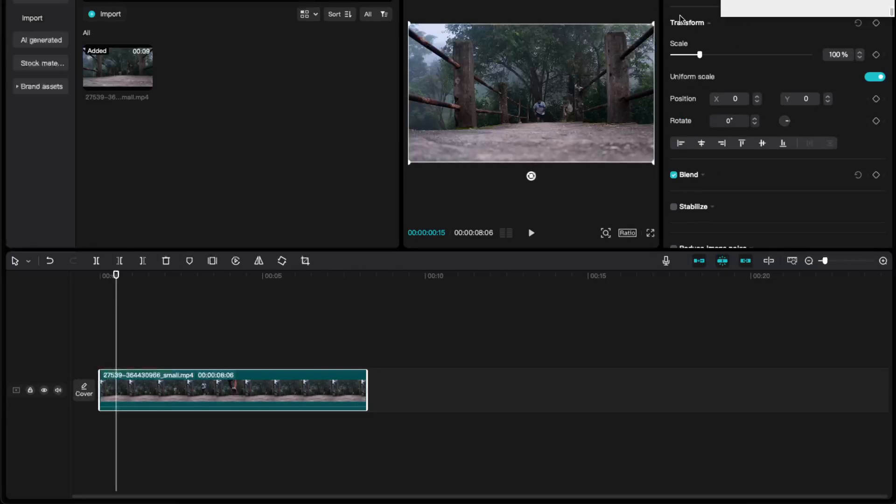
{"action": "left_click", "coordinate": [876, 23]}
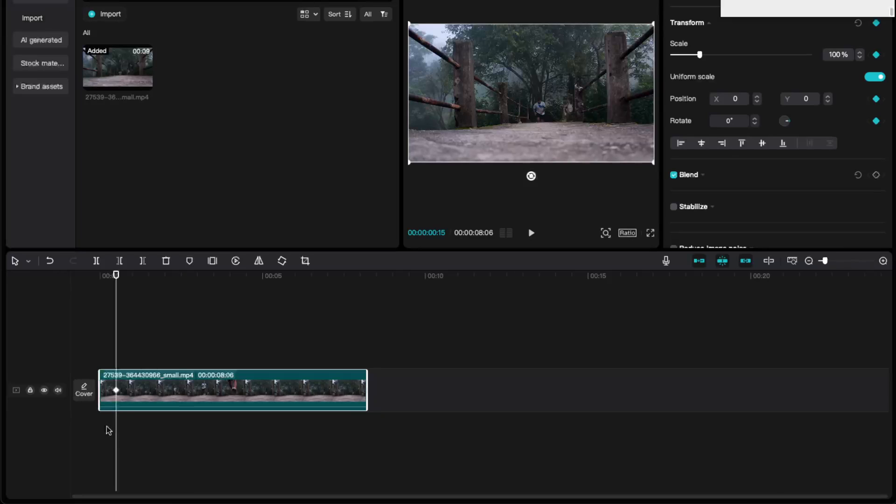
Keyframe the clip's scale to 154% at 00:00:02:01 and to 101% at 00:00:07:16.
{"action": "left_click_drag", "start_coordinate": [116, 444], "coordinate": [165, 448]}
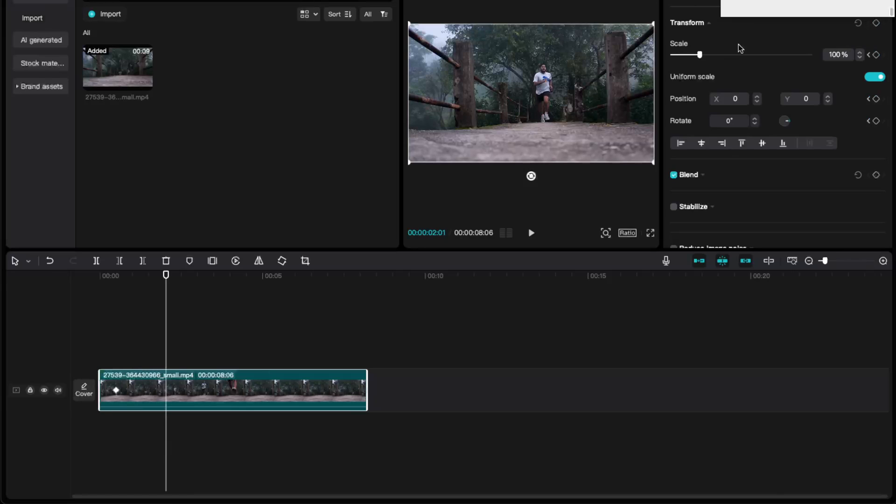
{"action": "left_click_drag", "start_coordinate": [700, 55], "coordinate": [715, 54]}
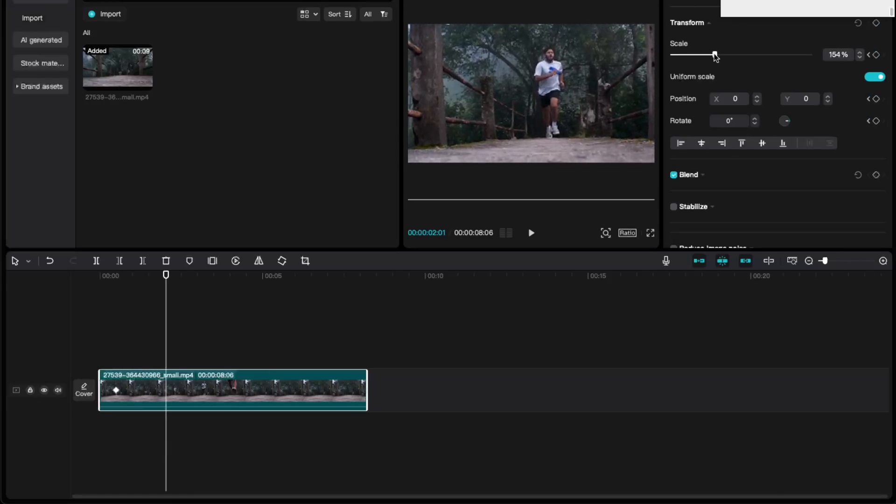
{"action": "left_click_drag", "start_coordinate": [167, 434], "coordinate": [345, 427]}
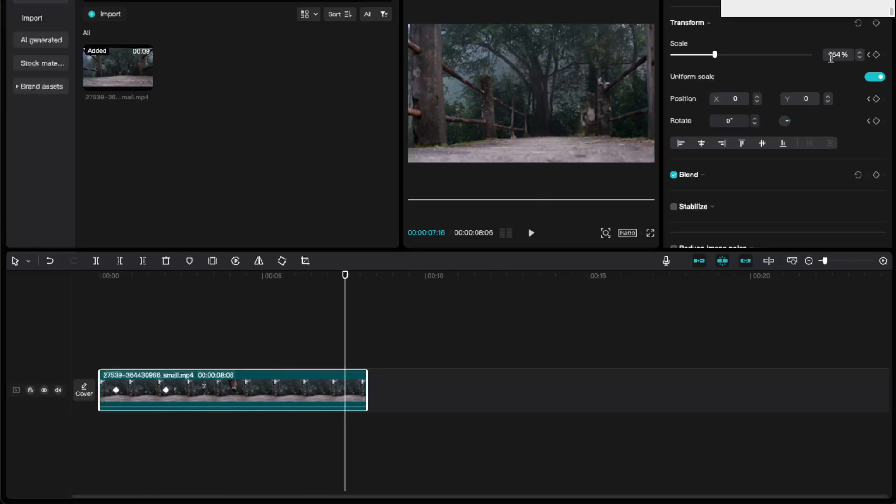
{"action": "mouse_move", "coordinate": [715, 55]}
{"action": "left_mouse_down"}
{"action": "mouse_move", "coordinate": [687, 52]}
{"action": "mouse_move", "coordinate": [701, 52]}
{"action": "left_mouse_up"}
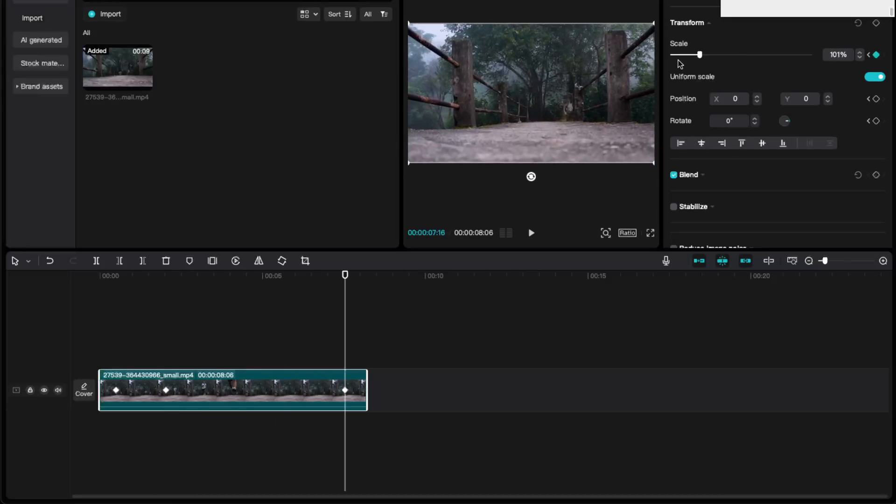
{"action": "left_click", "coordinate": [438, 326]}
Scrub through the selected clip to check the keyframed zoom, stopping at 00:00:02:26.
{"action": "left_click", "coordinate": [243, 432]}
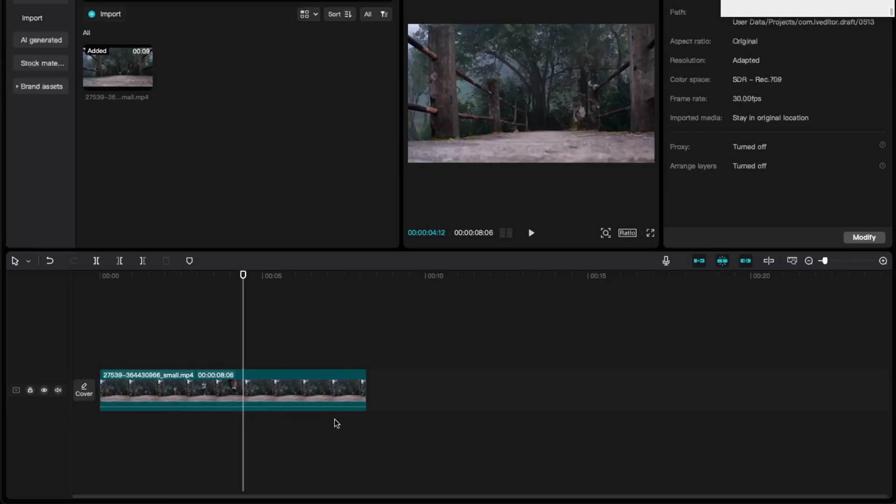
{"action": "left_click", "coordinate": [303, 398]}
{"action": "left_click", "coordinate": [344, 458]}
{"action": "left_click", "coordinate": [280, 460]}
{"action": "left_click_drag", "start_coordinate": [280, 461], "coordinate": [193, 446]}
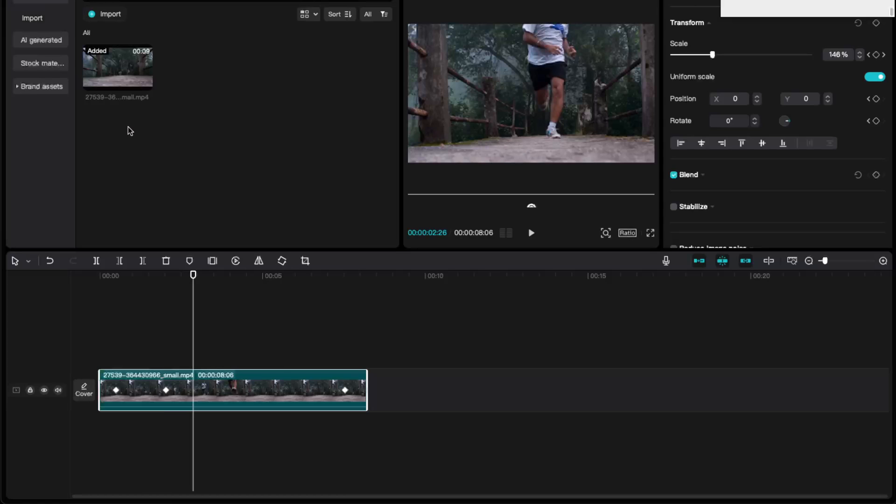
Look through the Auto captions and Auto lyrics options and the Trending stickers.
{"action": "left_click", "coordinate": [77, 1]}
{"action": "left_click", "coordinate": [45, 1]}
{"action": "left_click", "coordinate": [44, 1]}
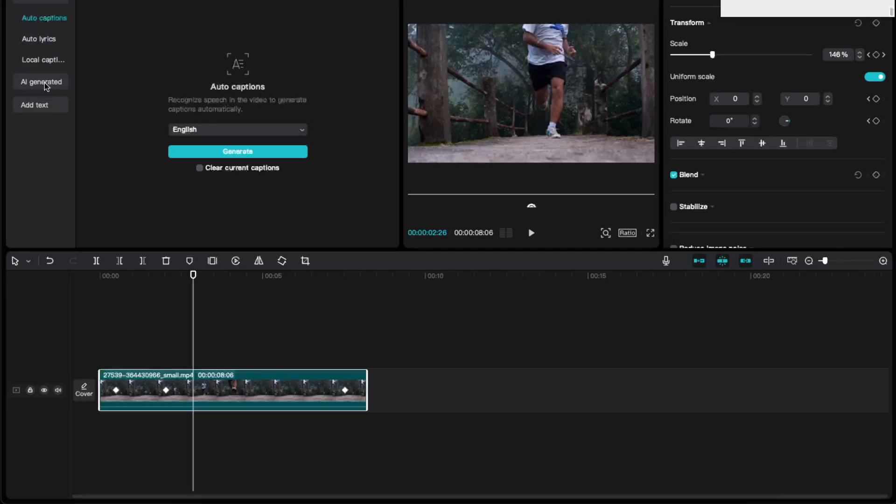
{"action": "left_click", "coordinate": [50, 41]}
{"action": "left_click", "coordinate": [52, 18]}
{"action": "left_click", "coordinate": [129, 1]}
{"action": "scroll", "coordinate": [207, 140], "scroll_direction": "down", "scroll_amount": 2}
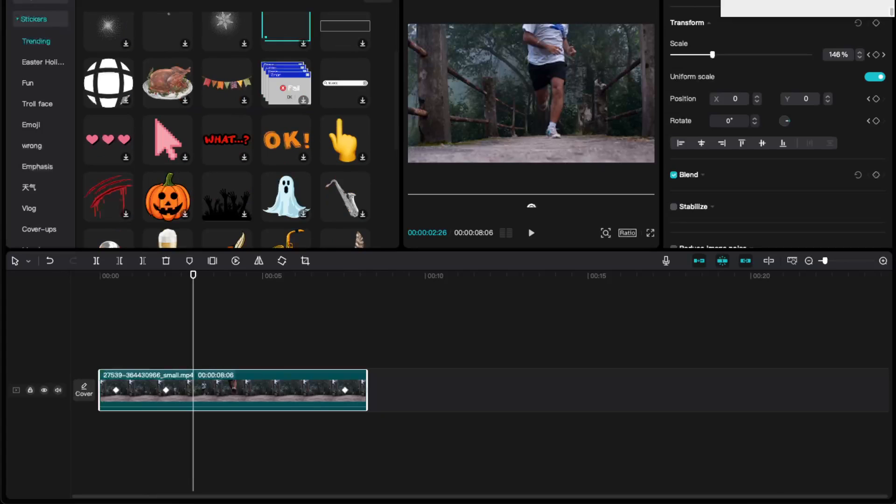
Browse the video effects and add Vertical Blur to the timeline at the playhead.
{"action": "left_click", "coordinate": [158, 1]}
{"action": "scroll", "coordinate": [263, 152], "scroll_direction": "down", "scroll_amount": 3}
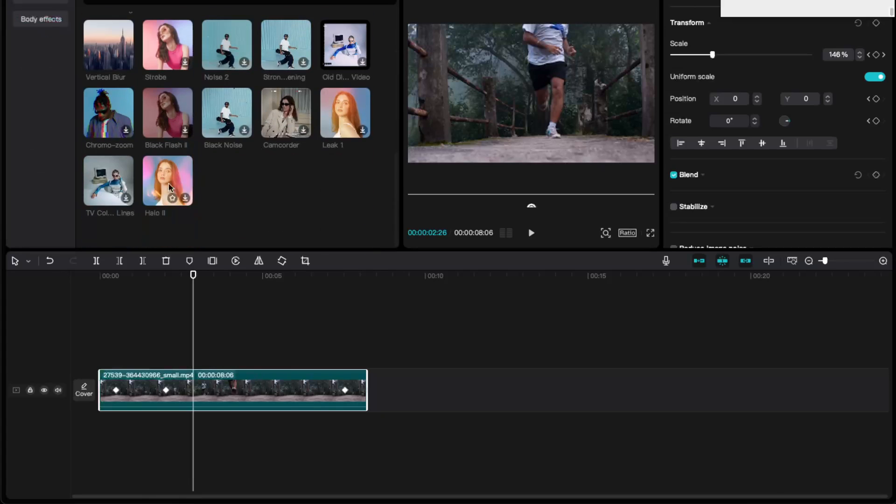
{"action": "scroll", "coordinate": [219, 175], "scroll_direction": "up", "scroll_amount": 1}
{"action": "scroll", "coordinate": [174, 153], "scroll_direction": "up", "scroll_amount": 1}
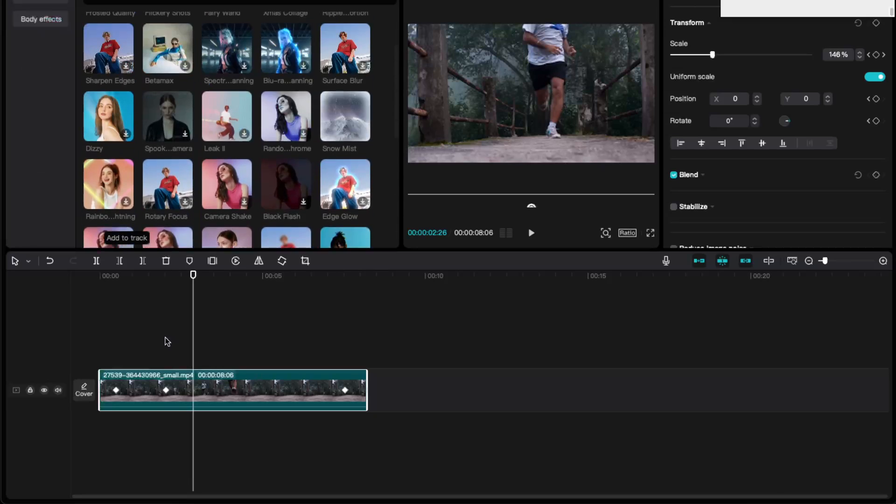
{"action": "left_click", "coordinate": [125, 148]}
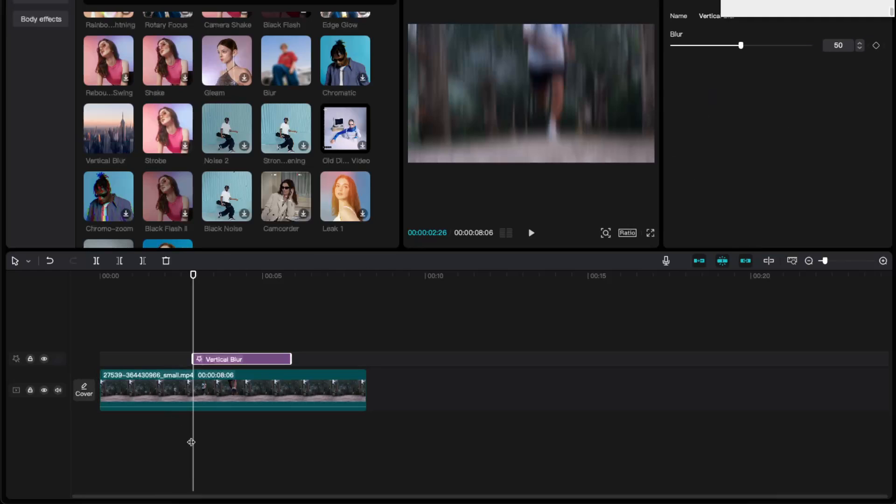
Move the Vertical Blur effect to the start of the timeline, shorten it to about 1.5 s, and scrub to check it.
{"action": "left_click_drag", "start_coordinate": [192, 440], "coordinate": [236, 440]}
{"action": "left_click_drag", "start_coordinate": [256, 359], "coordinate": [150, 358]}
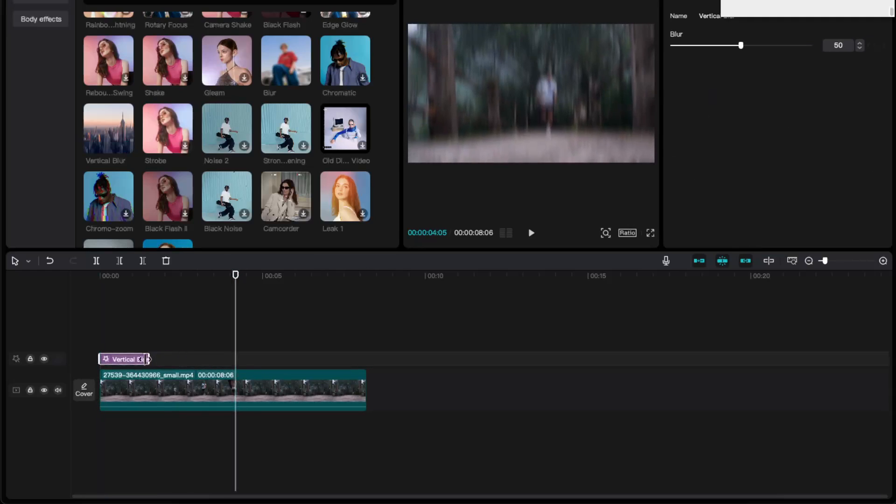
{"action": "left_click", "coordinate": [209, 460]}
{"action": "left_click_drag", "start_coordinate": [209, 460], "coordinate": [192, 467]}
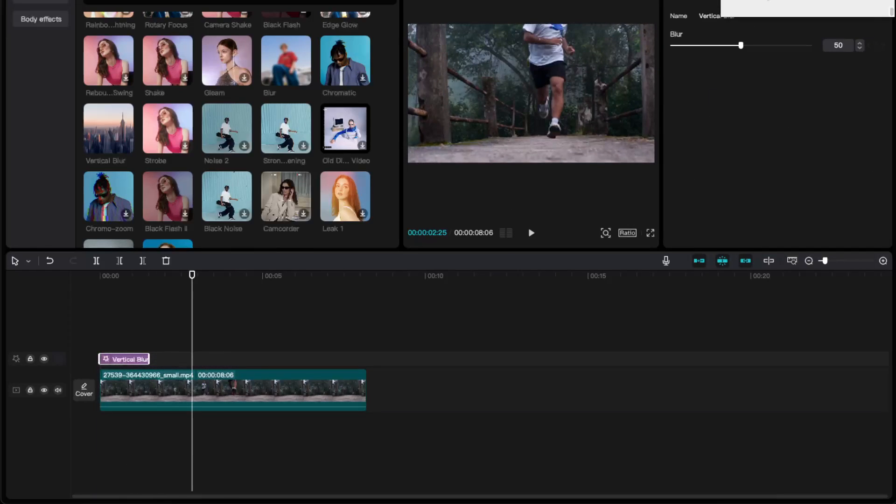
Apply the Zoom 1 animation to the running clip.
{"action": "left_click", "coordinate": [261, 391]}
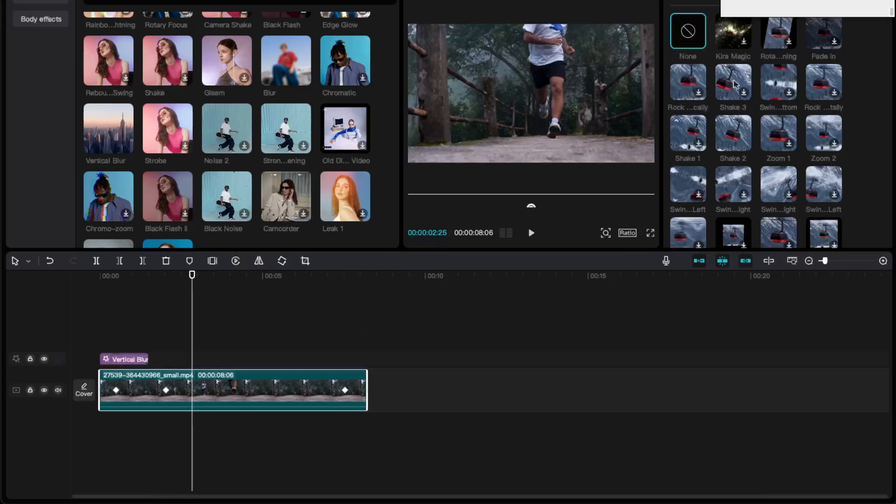
{"action": "left_click", "coordinate": [784, 145]}
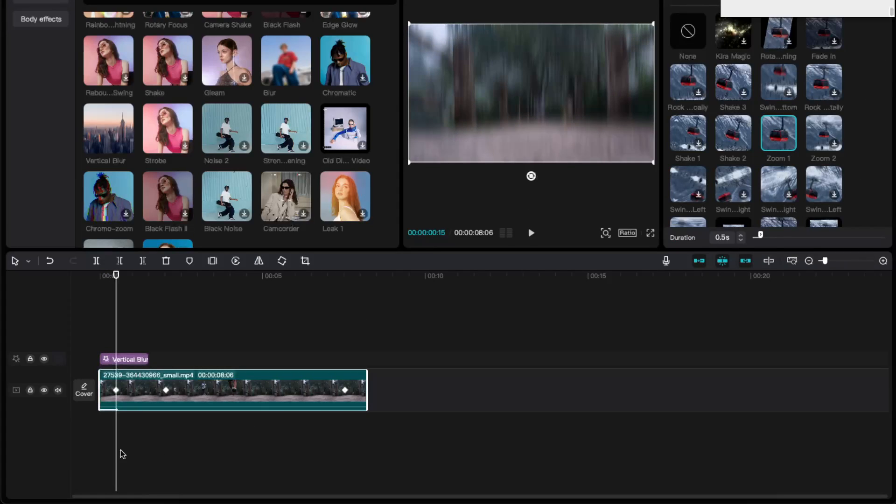
Play back the first seconds of the running clip from the start of the timeline to check its effect and animation.
{"action": "left_click_drag", "start_coordinate": [115, 456], "coordinate": [106, 456]}
{"action": "key", "text": "space"}
{"action": "key", "text": "space"}
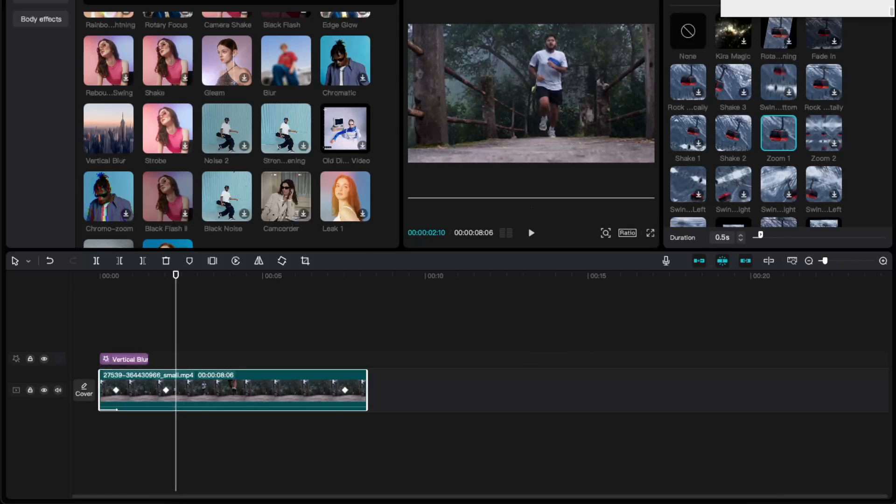
Look through the custom adjustment option, the adjustment presets and the available transitions.
{"action": "left_click", "coordinate": [236, 1]}
{"action": "left_click", "coordinate": [269, 1]}
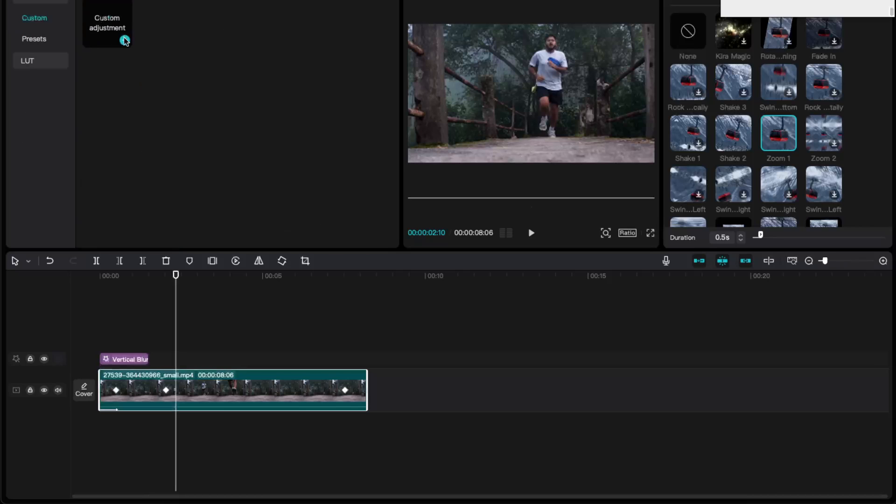
{"action": "left_click", "coordinate": [62, 41]}
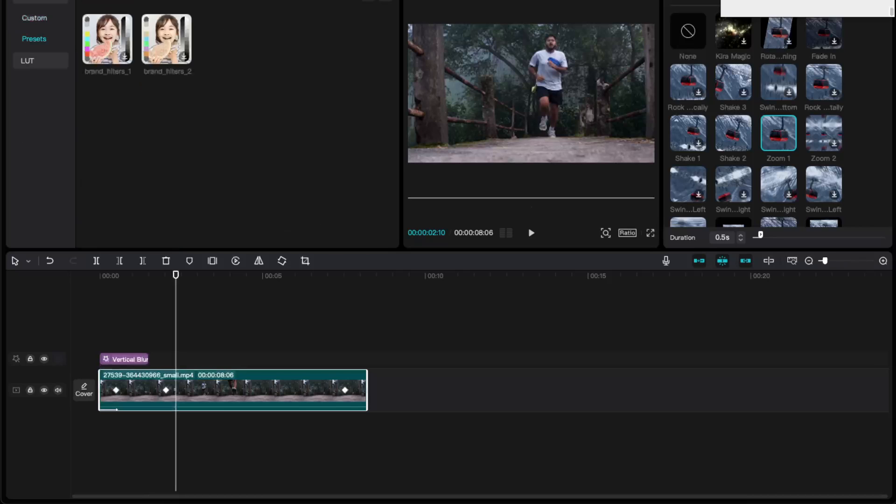
{"action": "left_click", "coordinate": [200, 1]}
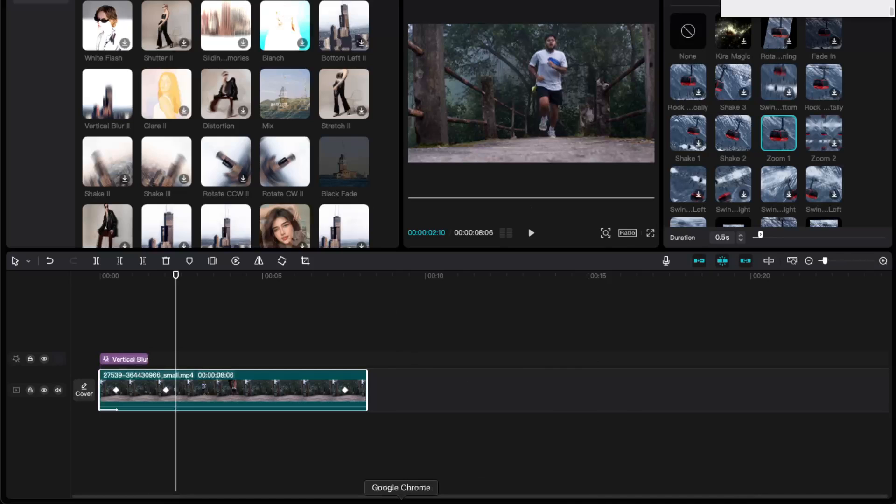
Switch to Canva in Google Chrome, view the design templates for the video, and return to CapCut.
{"action": "left_click", "coordinate": [401, 499]}
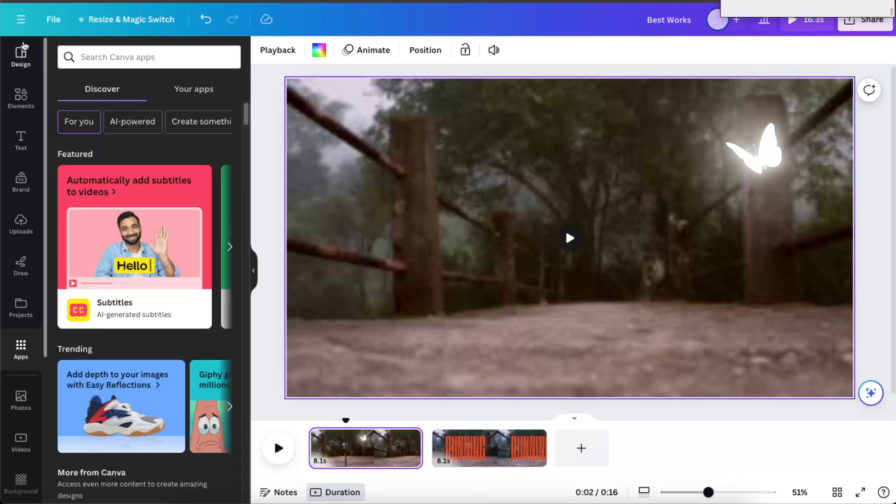
{"action": "left_click", "coordinate": [21, 55]}
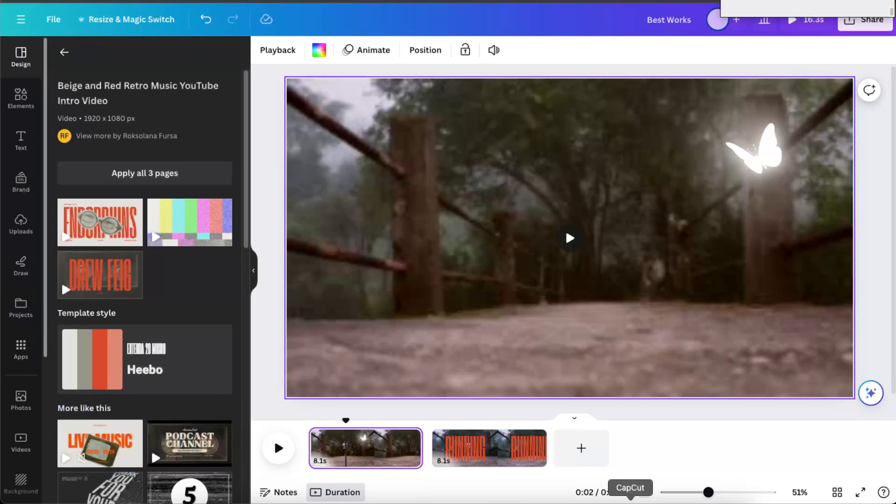
{"action": "left_click", "coordinate": [630, 497]}
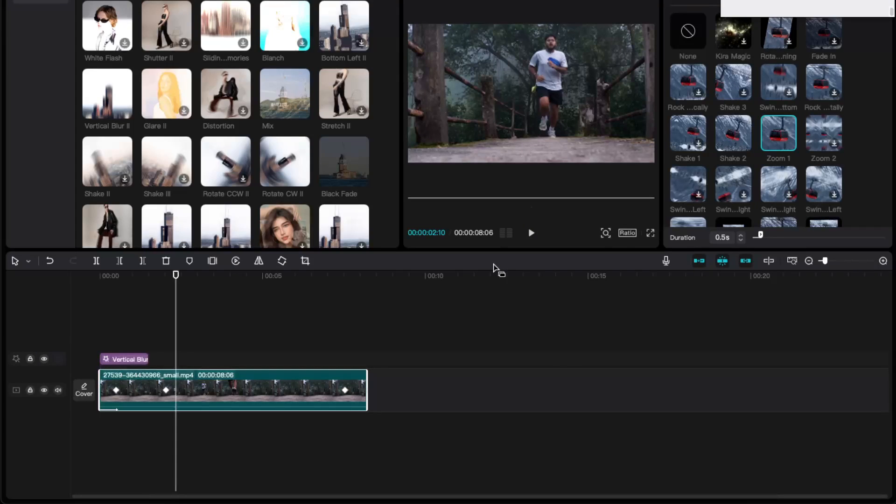